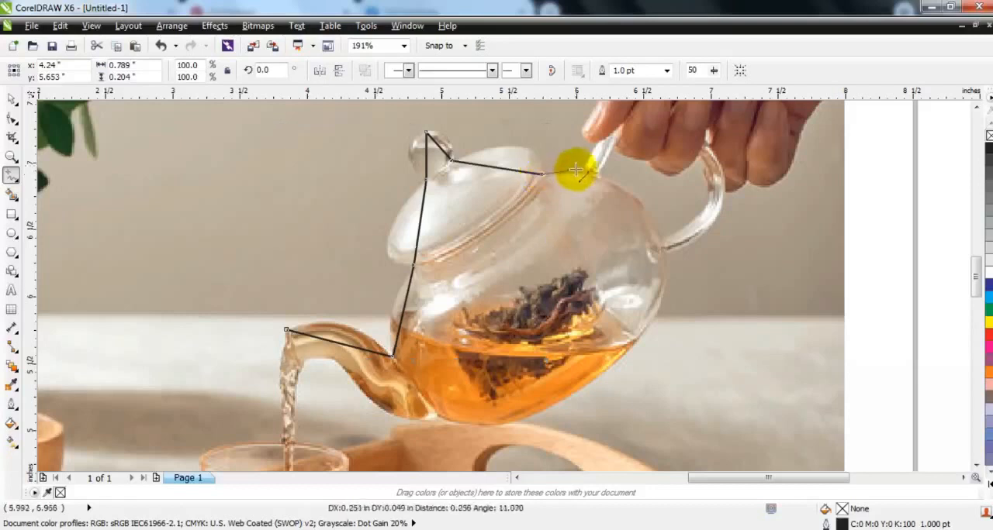
Step: Finish the straight-segment freehand outline from the lid along the pot's top and handle to the handle's lower joint
left_click(580, 166)
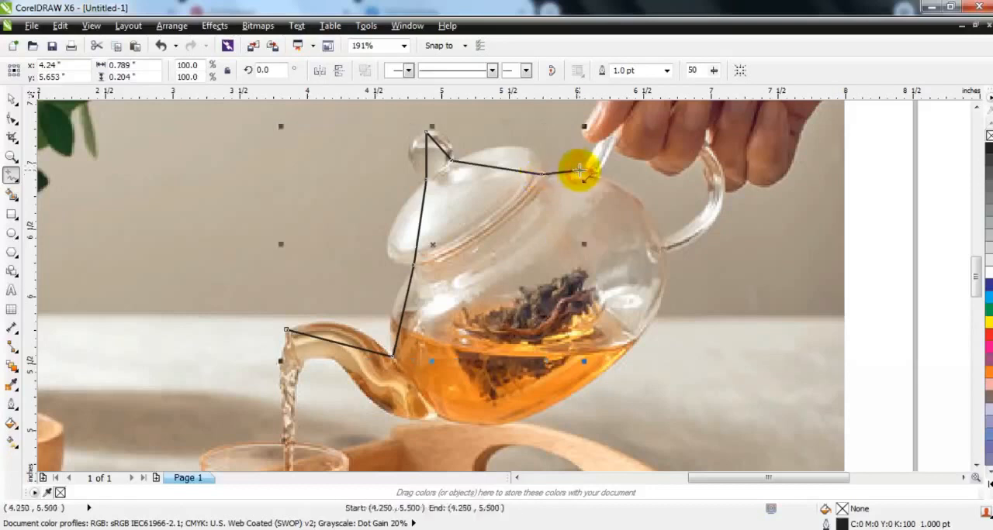
double_click(721, 173)
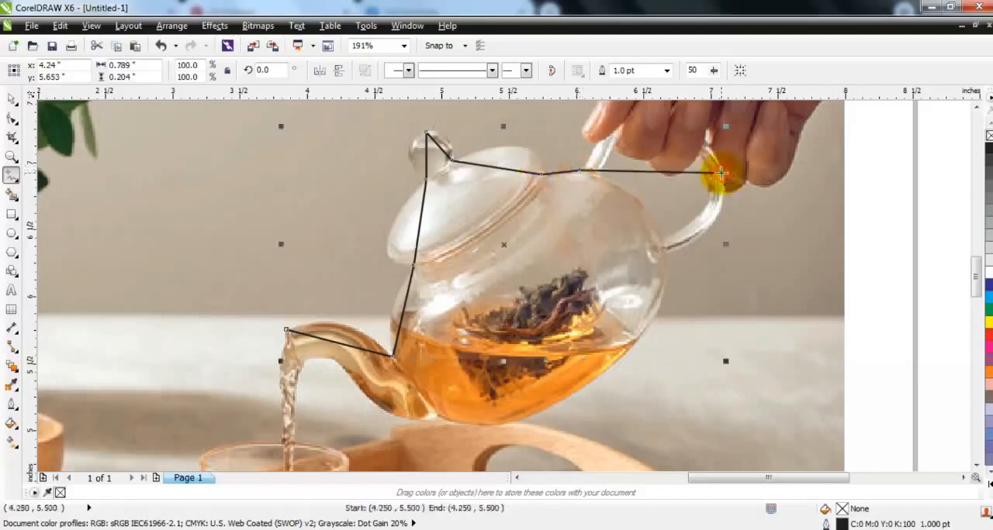
double_click(663, 256)
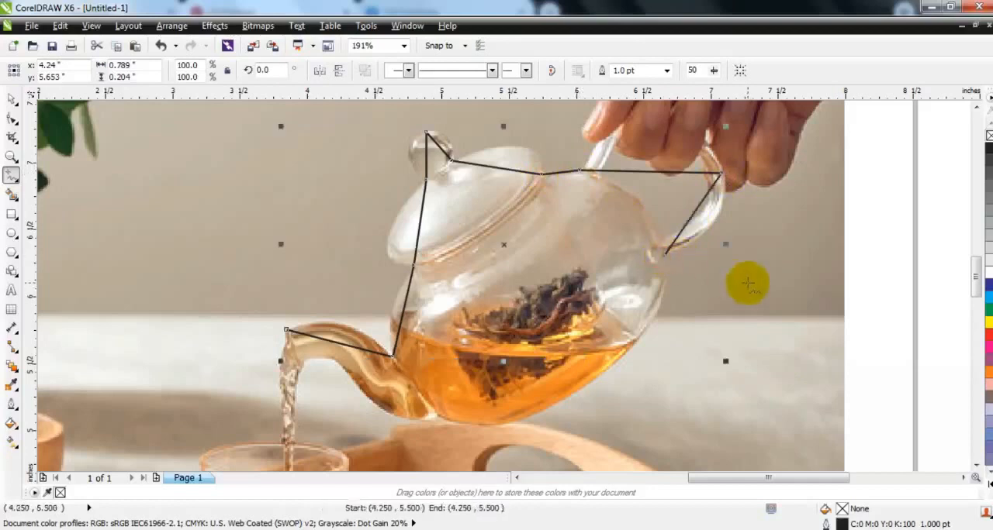
Step: Convert all segments of the outline to curves and bend the first one along the spout's upper edge
left_click(11, 119)
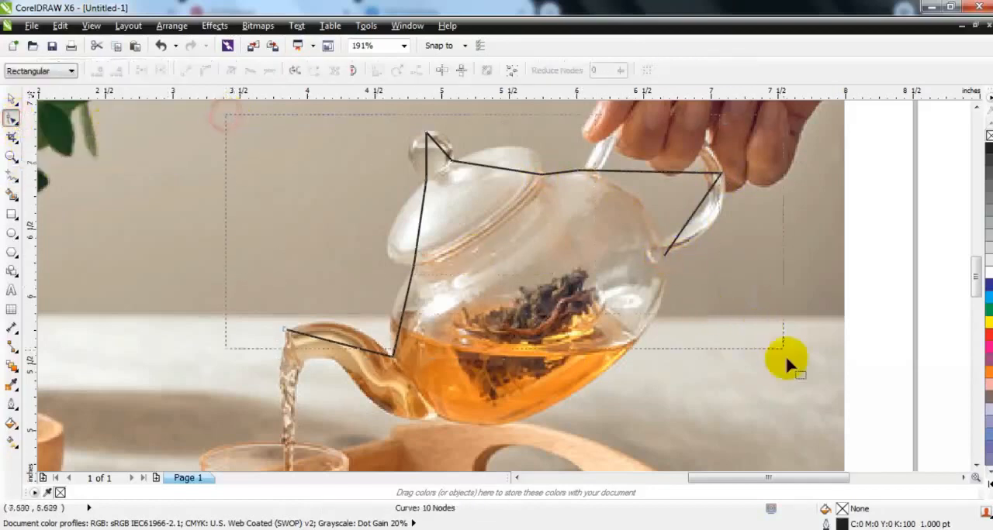
left_click_drag(783, 383, 785, 385)
left_click(206, 70)
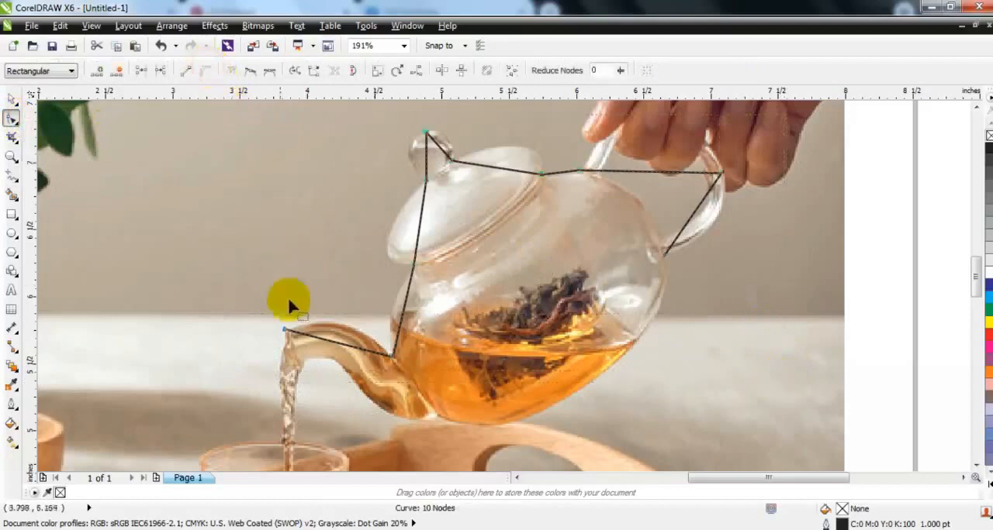
left_click(335, 346)
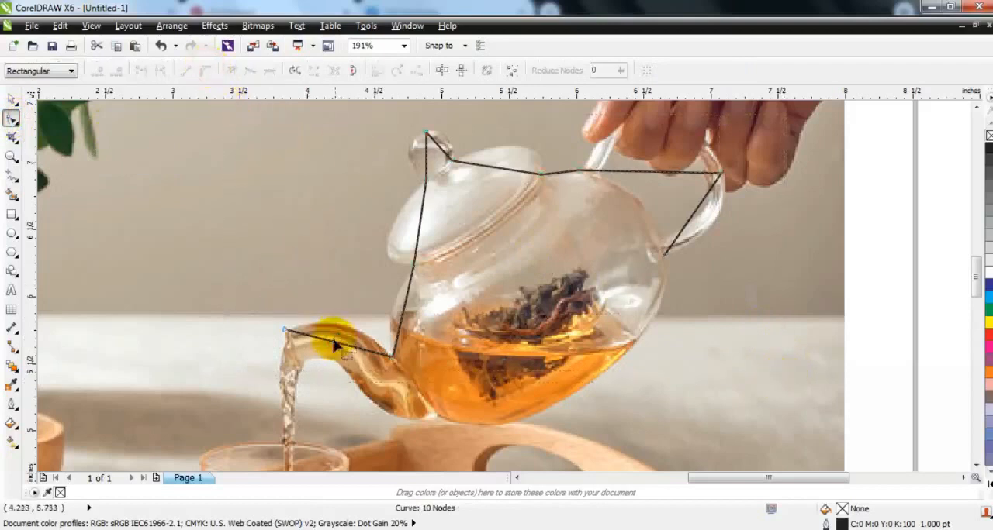
left_click_drag(333, 348, 338, 331)
Step: Bend the outline segments between spout and knob to follow the lid's outer edge and the pot's body
left_click(11, 155)
left_click_drag(264, 119, 765, 400)
left_click_drag(199, 147, 630, 436)
left_click(10, 118)
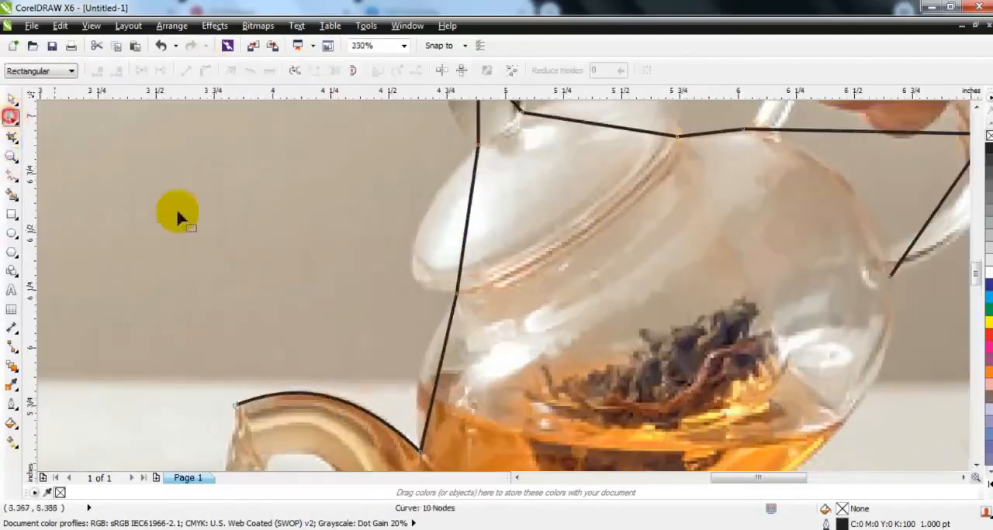
left_click_drag(472, 193, 368, 288)
left_click_drag(442, 369, 414, 326)
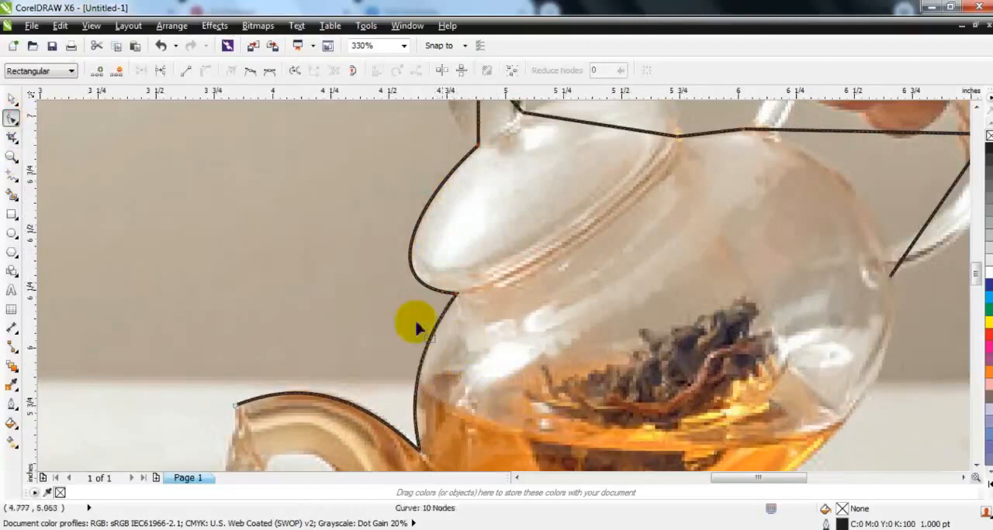
Step: Curve the two segments around the lid's knob to follow its round shape
left_click(976, 109)
left_click(976, 109)
left_click(976, 108)
left_click(976, 108)
left_click(477, 210)
left_click_drag(479, 242, 505, 209)
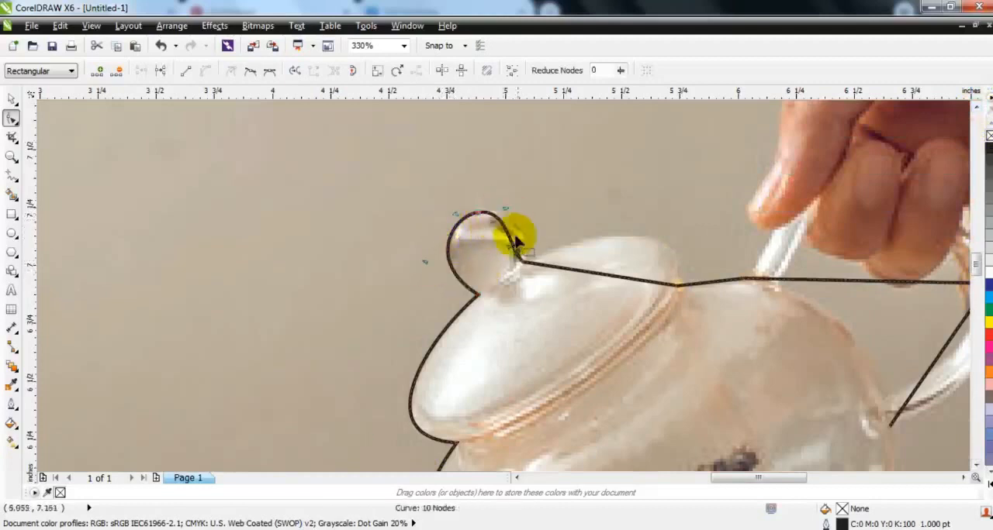
left_click_drag(513, 251, 532, 244)
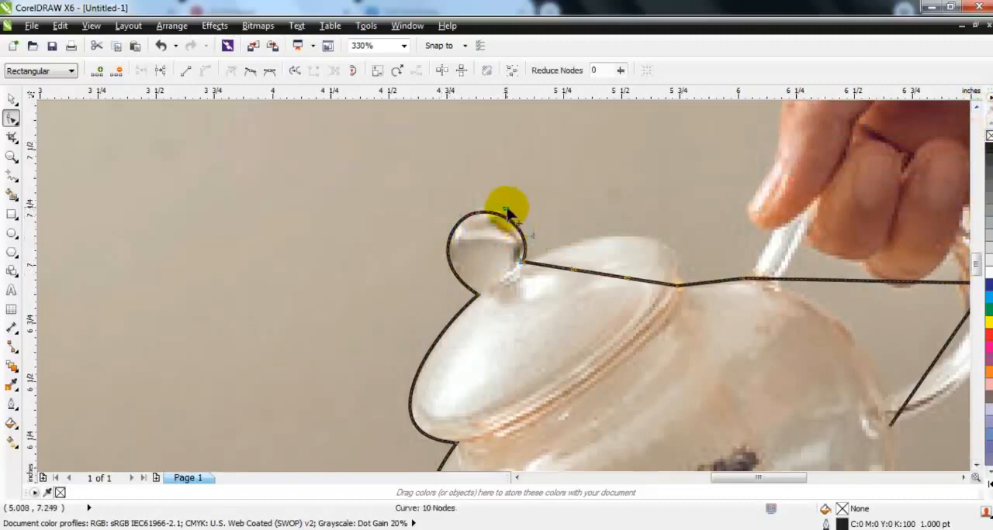
Step: Shape the segment over the lid's top and the short segment leading to the handle to match the photo
left_click_drag(574, 270, 587, 248)
left_click_drag(630, 280, 688, 226)
left_click_drag(597, 221, 601, 220)
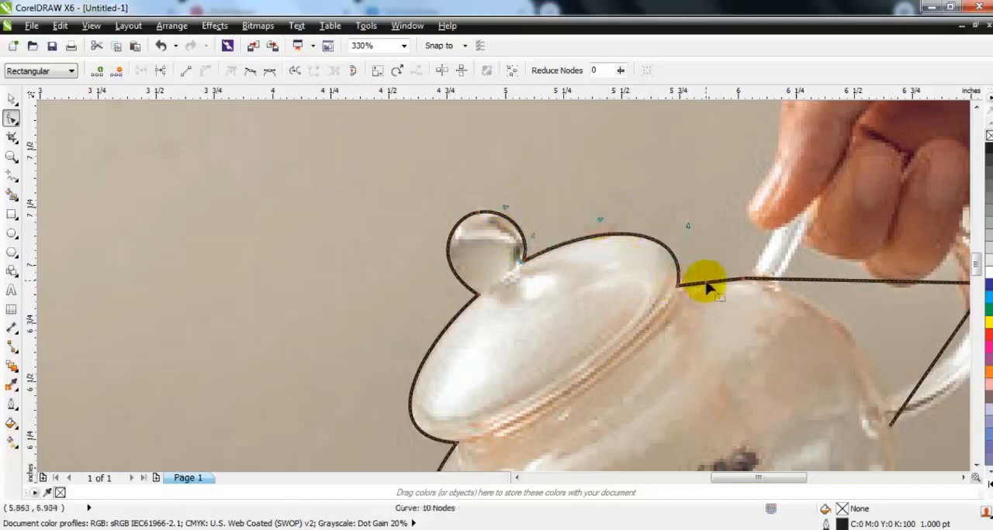
left_click_drag(706, 282, 706, 280)
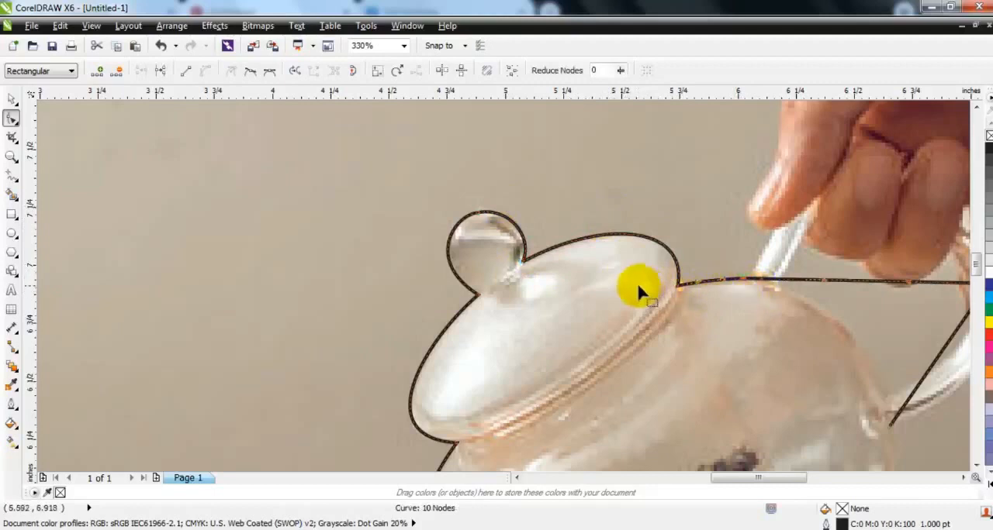
Step: Bend the last two segments around the outside of the teapot's handle, undoing any accidental shift of the curve
key("F3")
left_click_drag(727, 286, 762, 243)
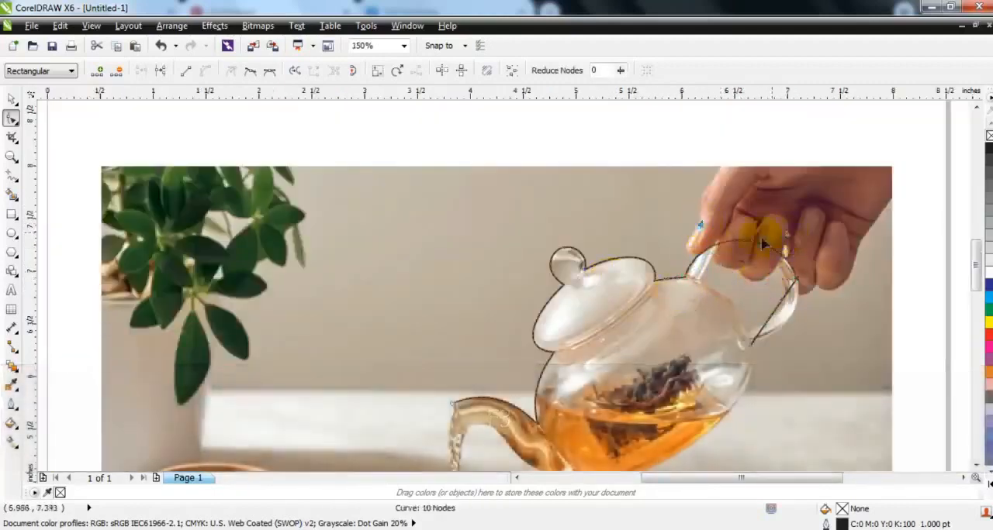
left_click_drag(701, 225, 704, 219)
left_click(11, 157)
left_click_drag(580, 205, 829, 421)
left_click(12, 119)
left_click_drag(626, 263, 607, 329)
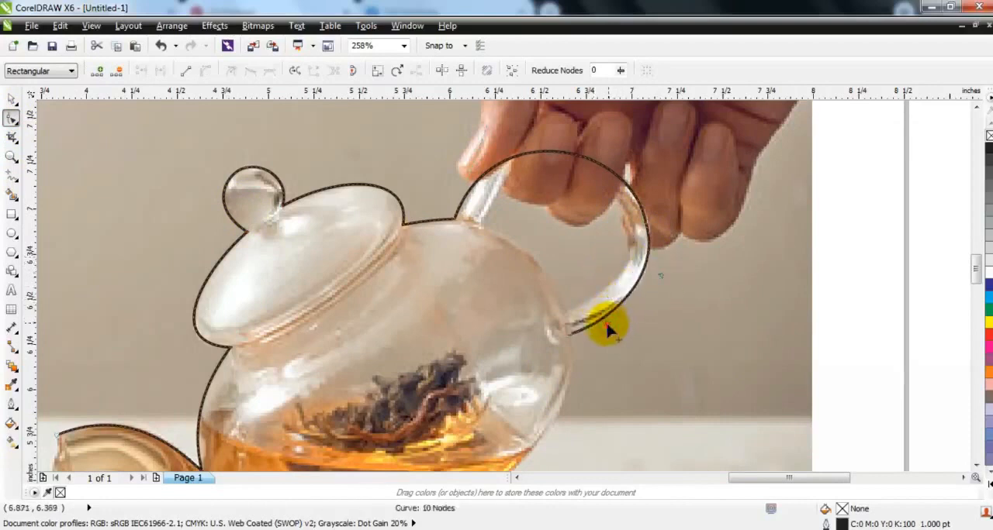
left_click(11, 99)
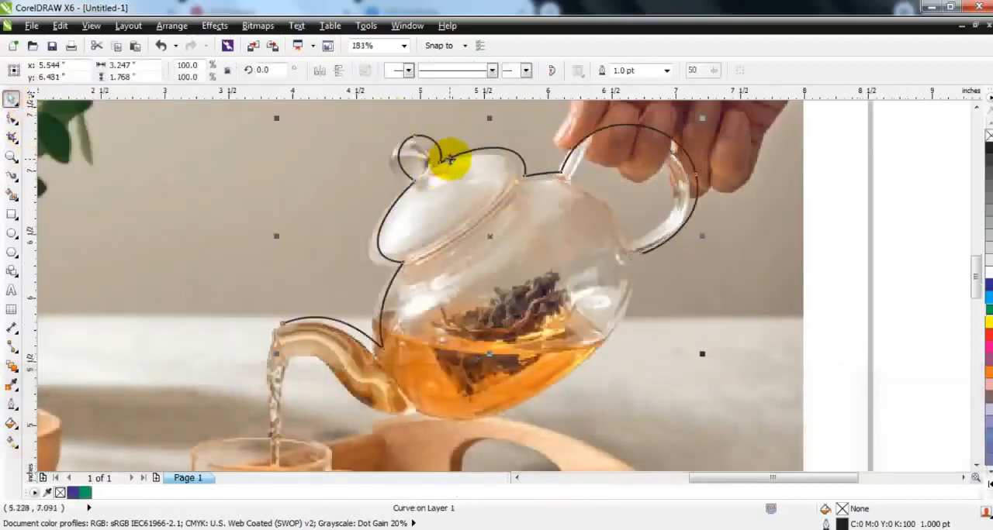
key("ctrl+z")
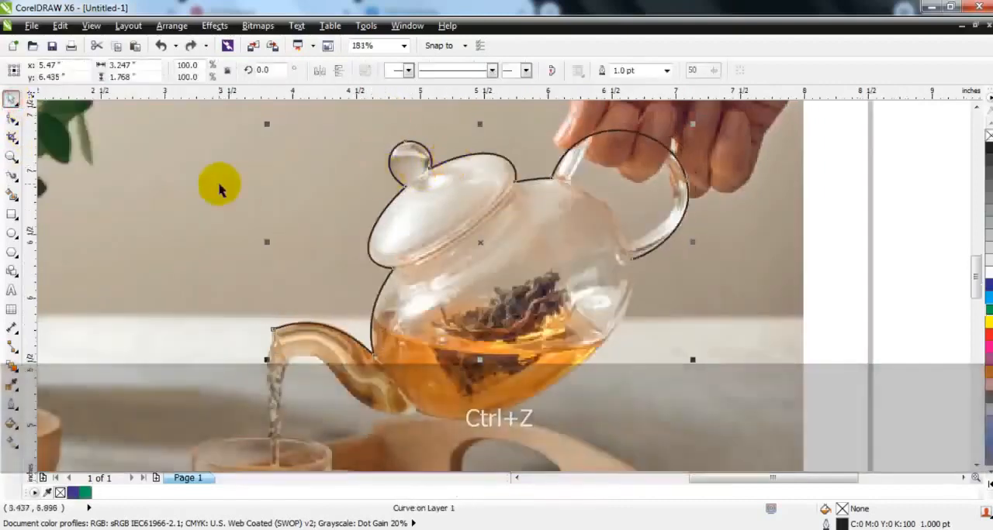
Step: Apply a tapered Artistic Media preset stroke to the upper teapot outline
left_click(11, 184)
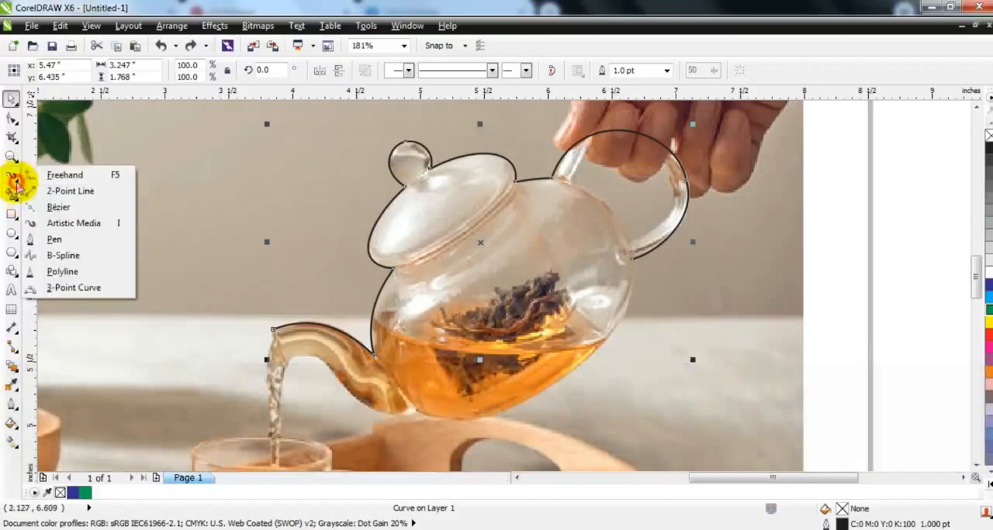
left_click(67, 222)
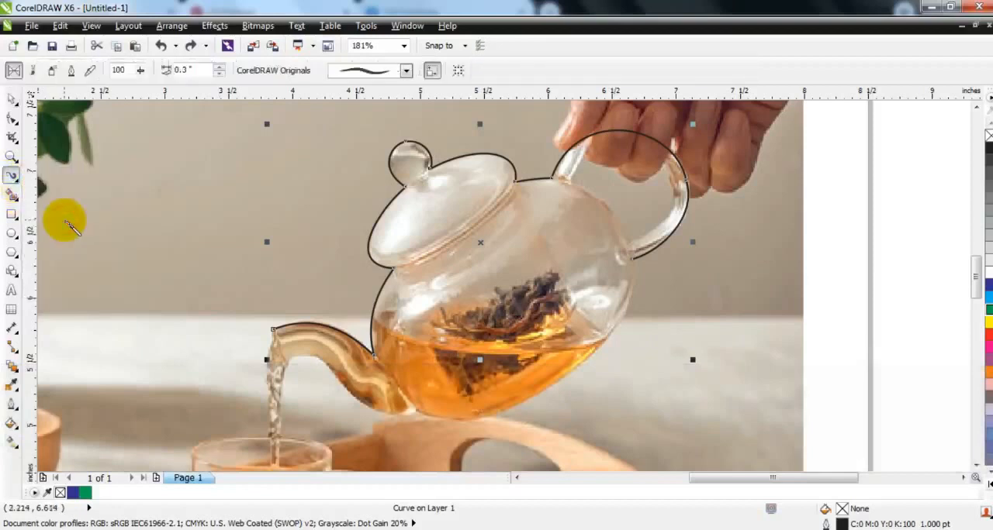
left_click(363, 72)
left_click(369, 187)
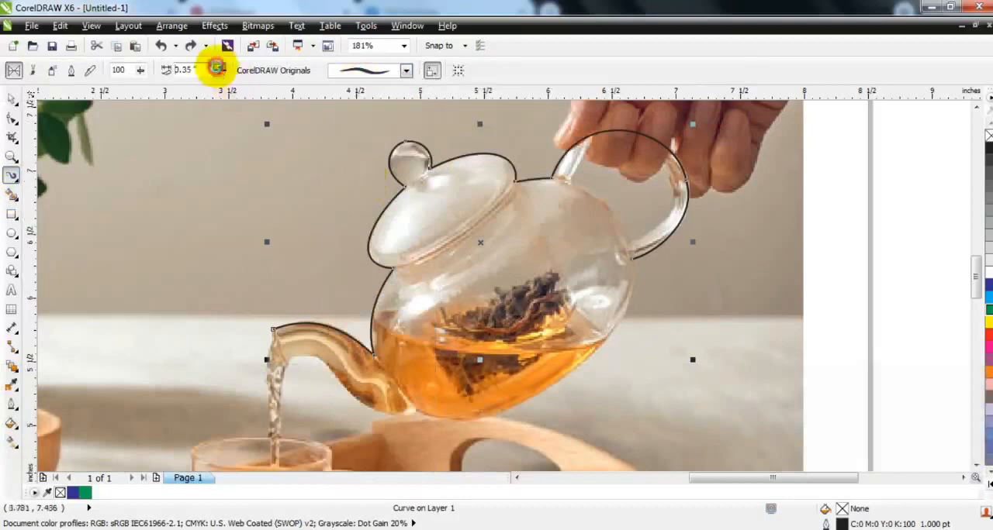
Step: Set the artistic stroke's width to 0.1 inch
left_click(218, 67)
left_click(219, 74)
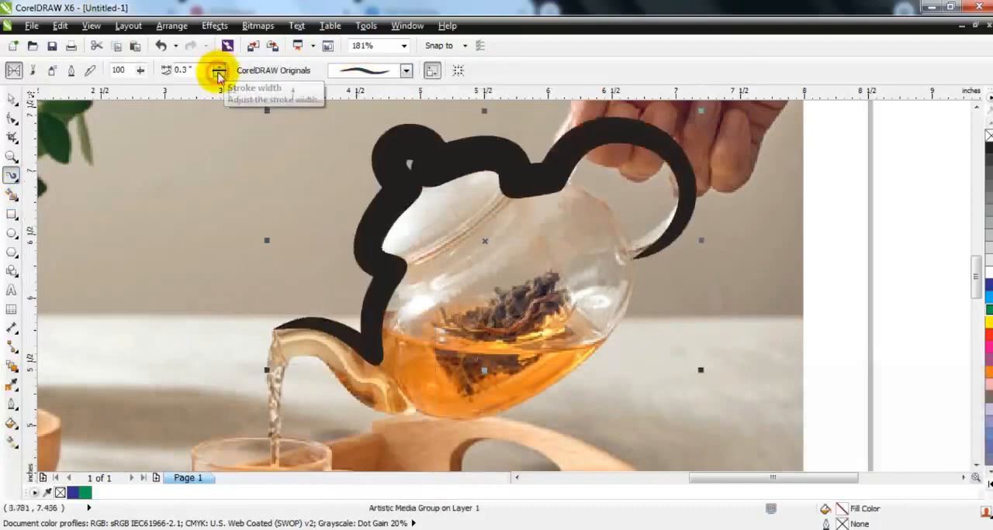
left_click(219, 75)
left_click(219, 74)
left_click(219, 74)
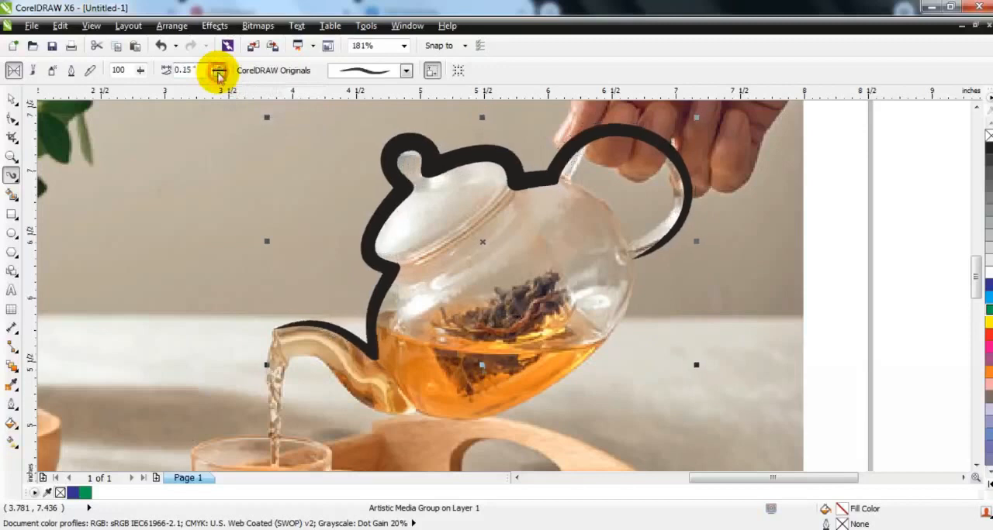
left_click(219, 74)
left_click(219, 74)
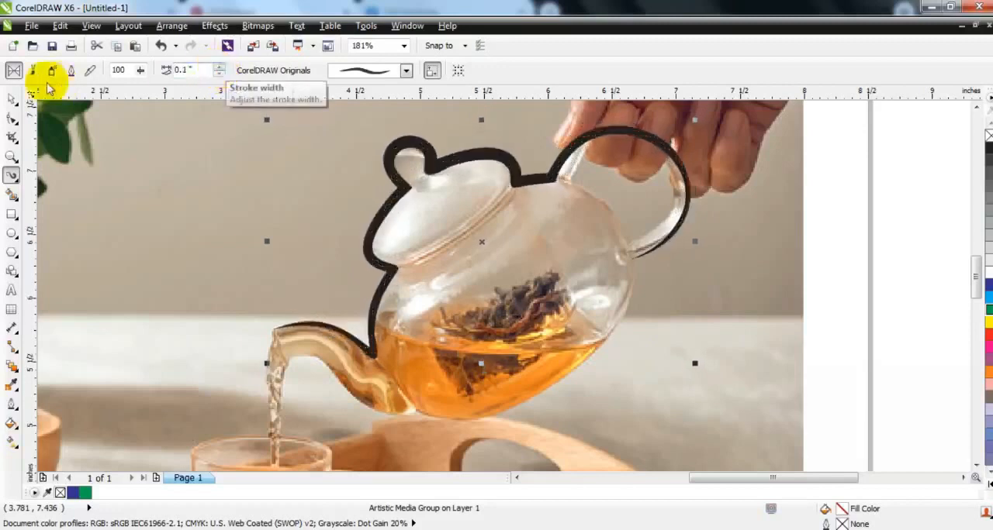
Step: Fill the artistic stroke with the black swatch C:100 M:100 Y:100 K:100
left_click(11, 99)
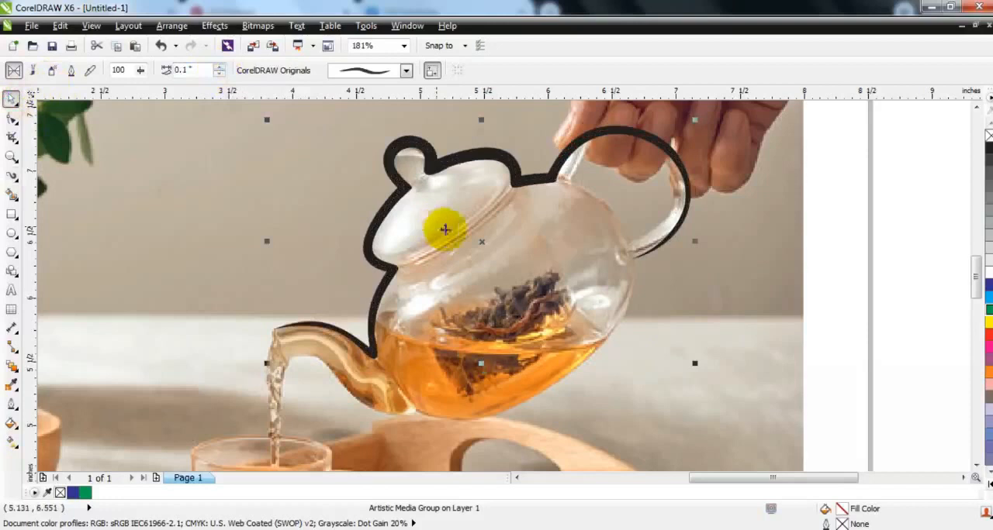
left_click(990, 485)
left_click(985, 135)
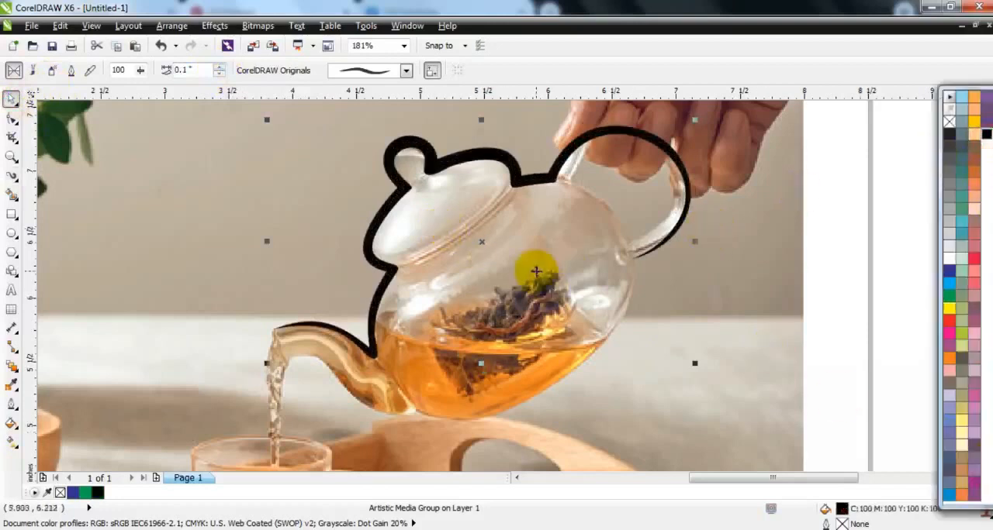
Step: Draw a freehand outline of three straight segments from the spout's lower lip along the pot's bottom to its side below the handle
key("F3")
key("Escape")
left_click(11, 155)
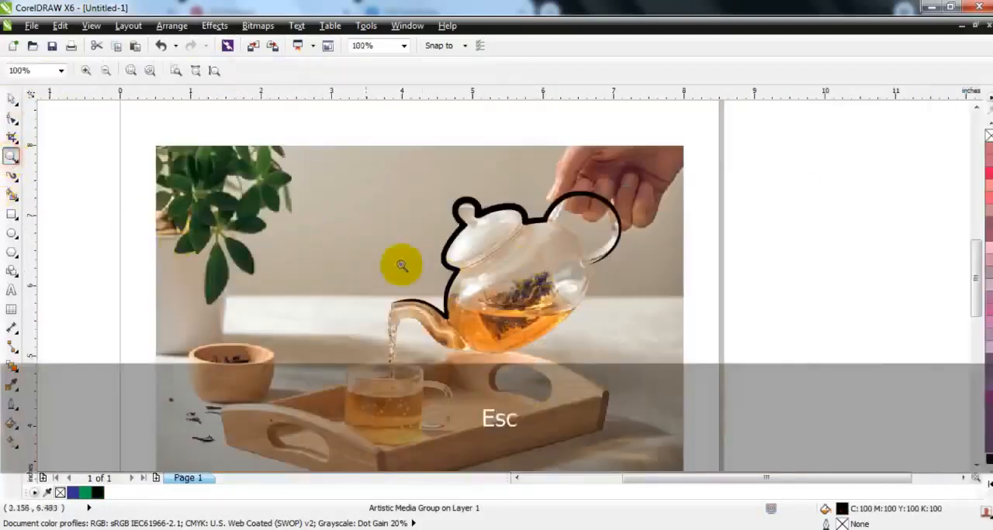
left_click_drag(337, 217, 680, 392)
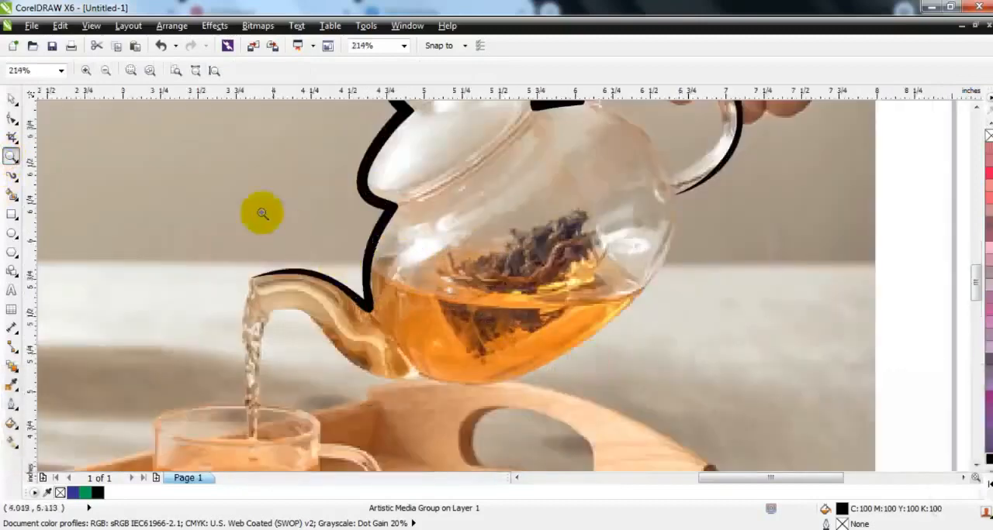
left_click(17, 185)
left_click(53, 192)
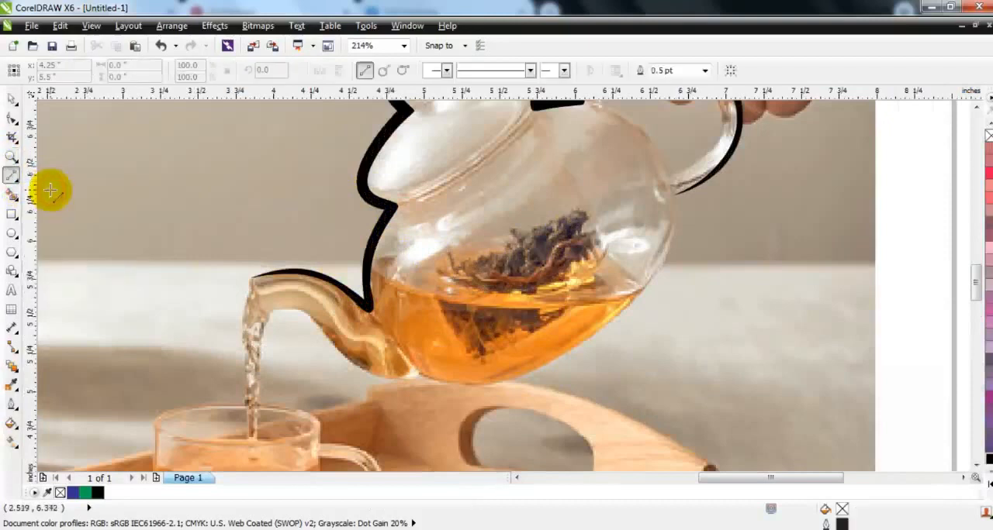
left_click(11, 178)
left_click(48, 175)
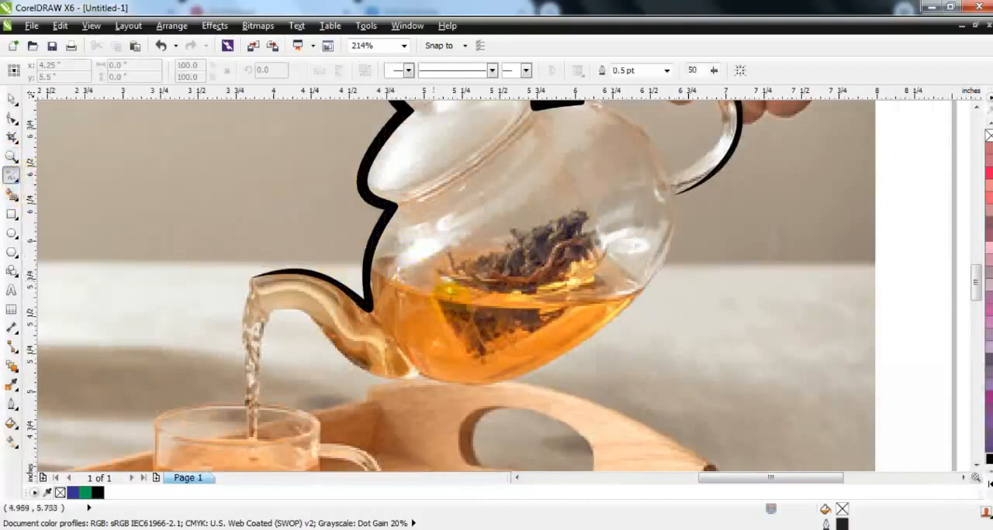
left_click(416, 373)
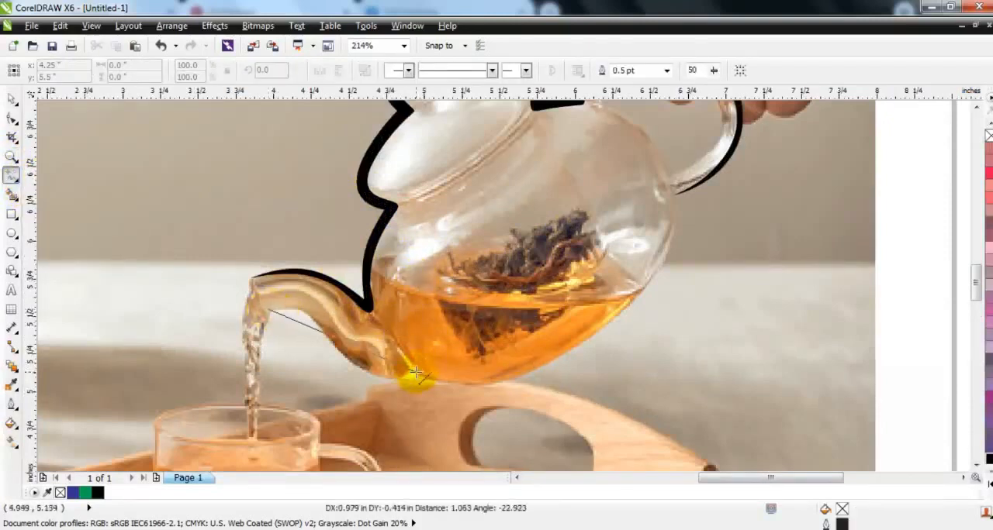
left_click(415, 373)
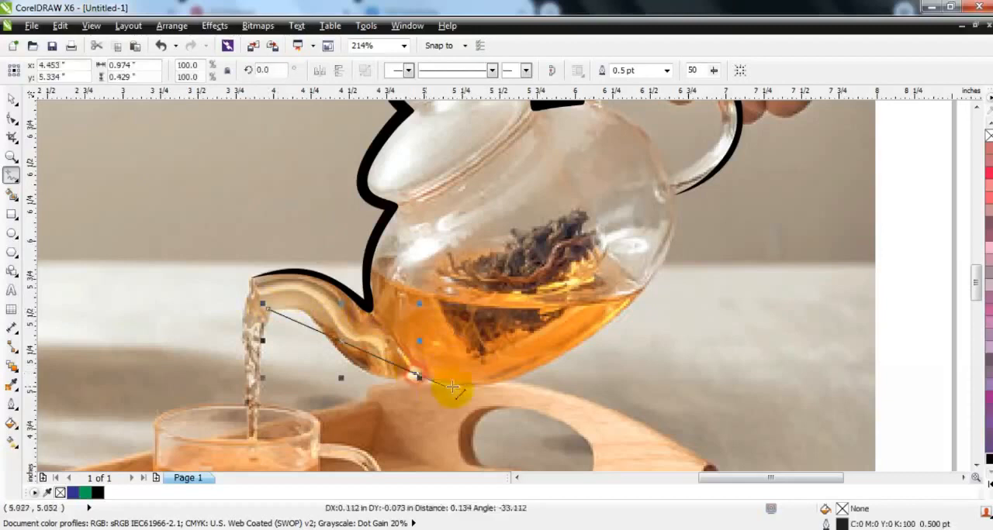
left_click(498, 383)
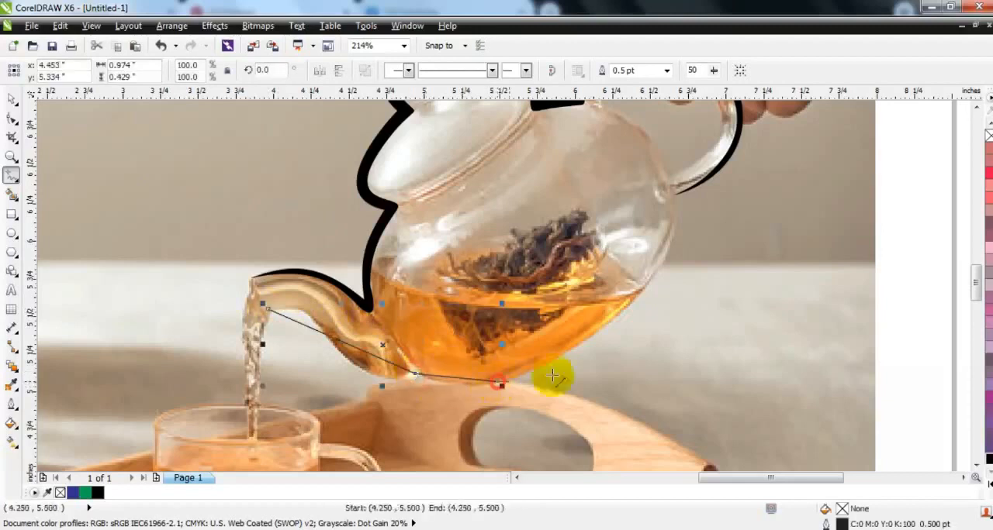
double_click(672, 225)
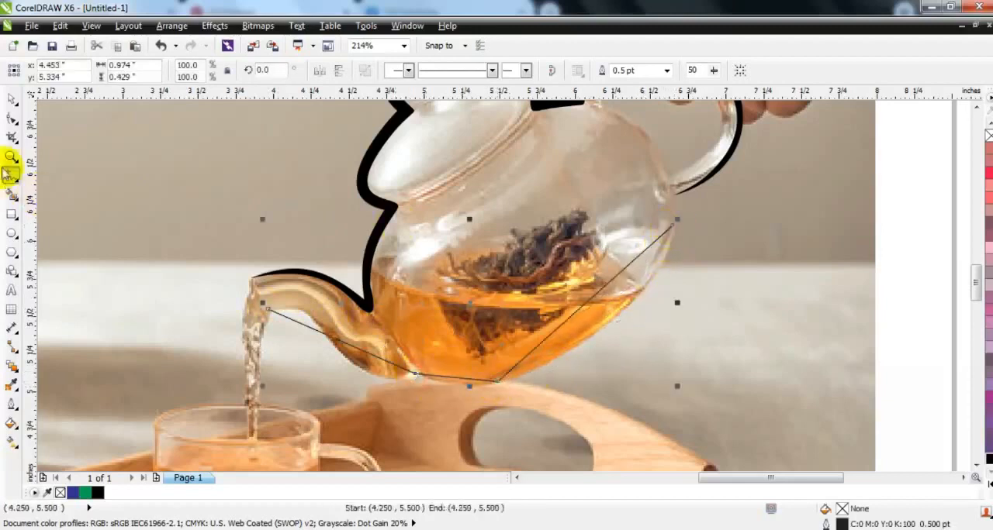
Step: Convert the lower outline's segments to curves and bend them along the spout's underside, the pot's bottom and its side
left_click(11, 120)
left_click_drag(177, 189, 705, 414)
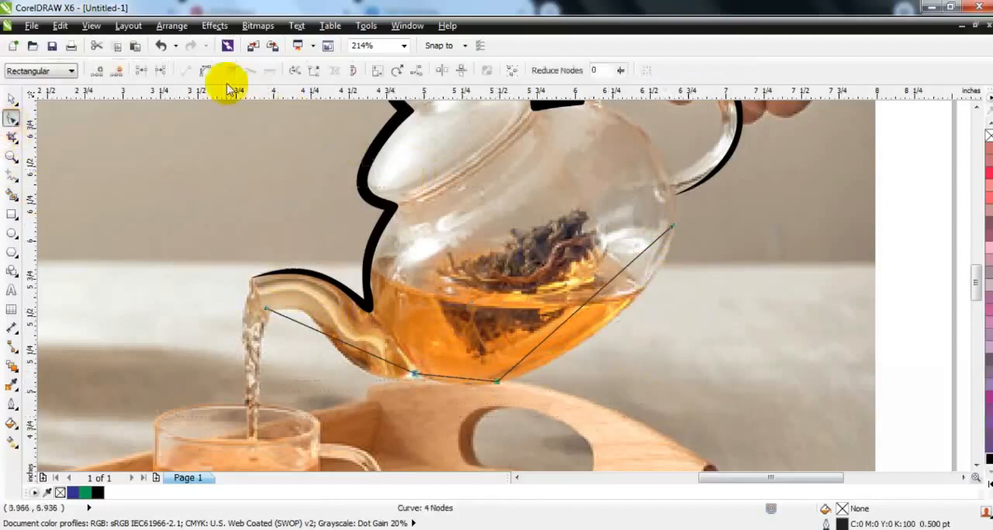
left_click(300, 321)
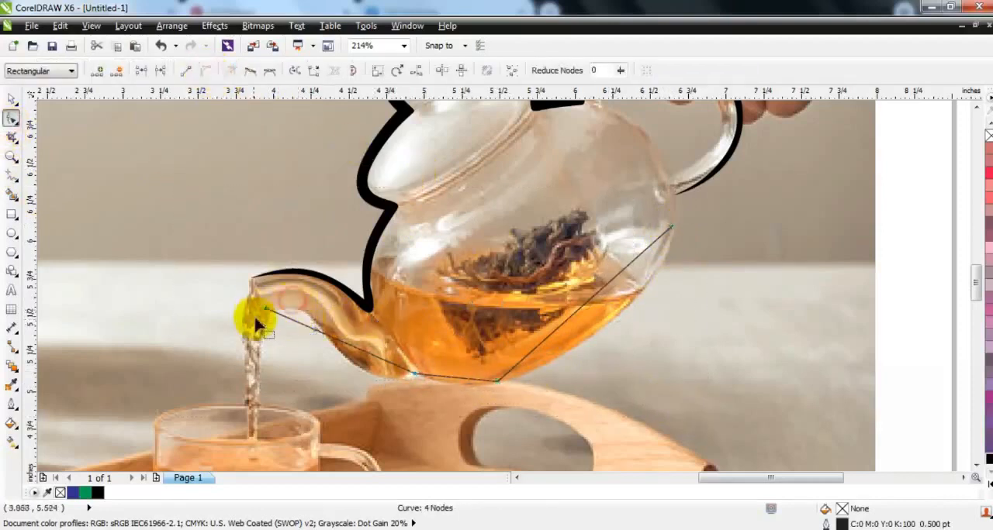
left_click_drag(315, 331, 335, 286)
left_click_drag(458, 385, 514, 389)
left_click_drag(570, 328, 656, 290)
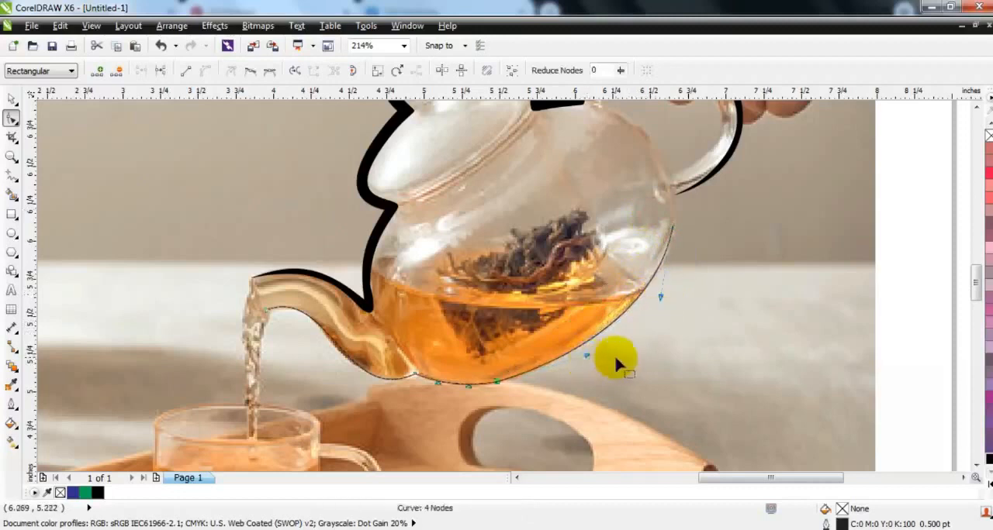
Step: Turn the pot's lower outline into an artistic media stroke 0.1 inch wide, filled with the black swatch C:100 M:100 Y:100 K:100
left_click(11, 98)
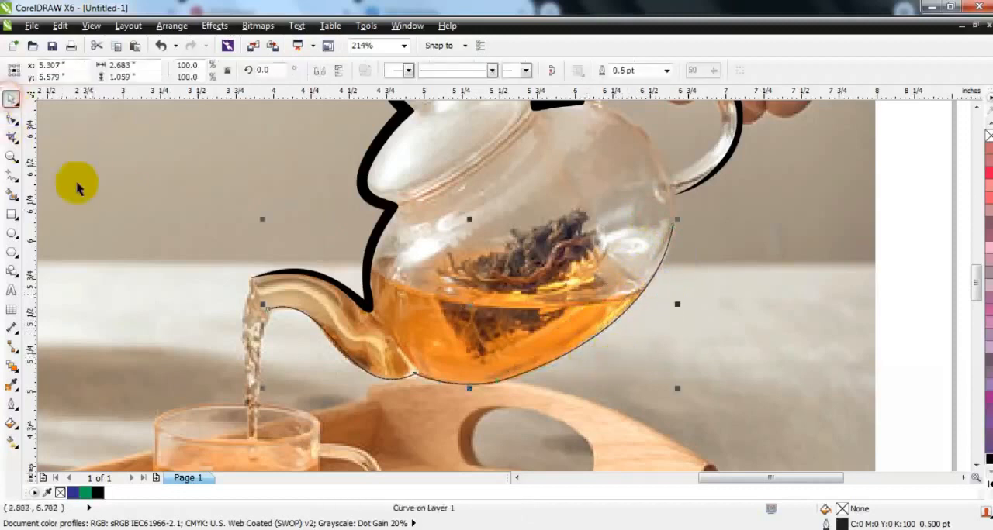
left_click(21, 184)
left_click(54, 225)
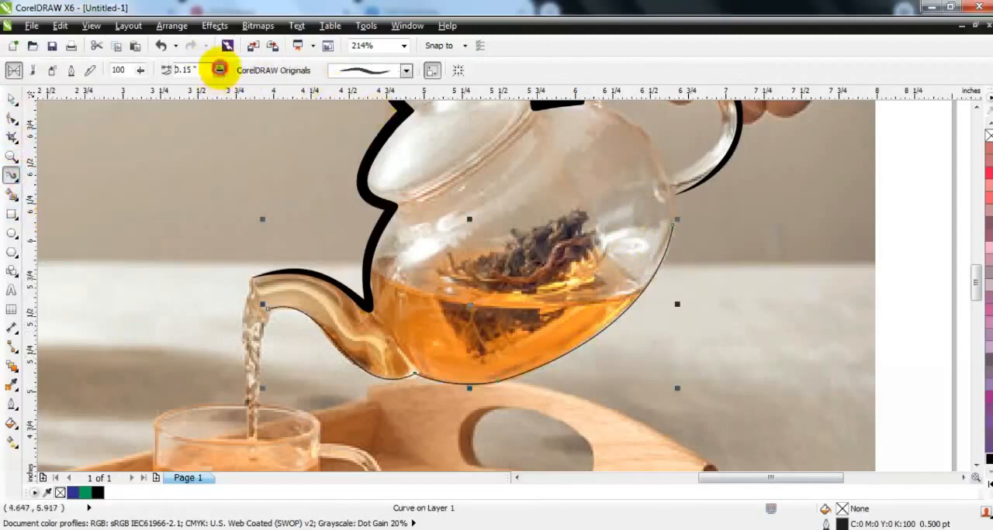
left_click(220, 73)
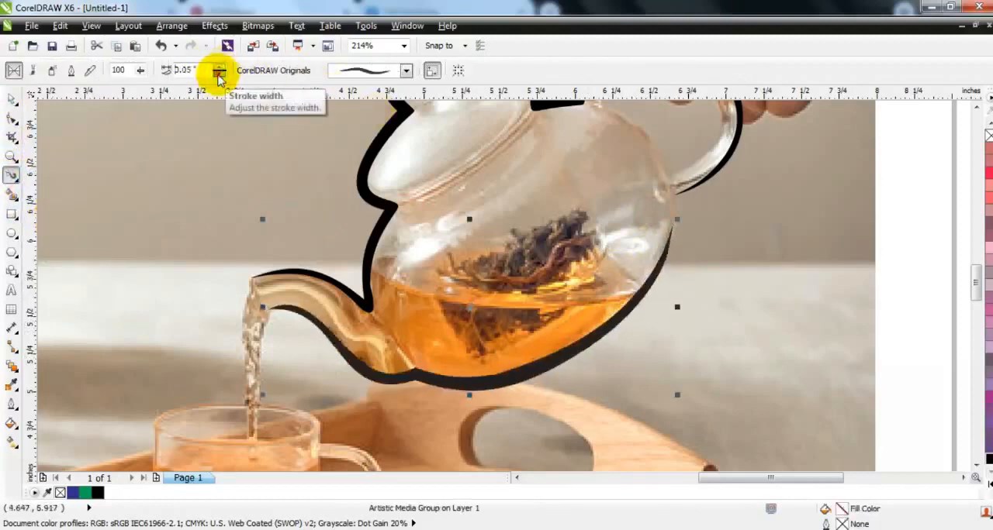
left_click(219, 68)
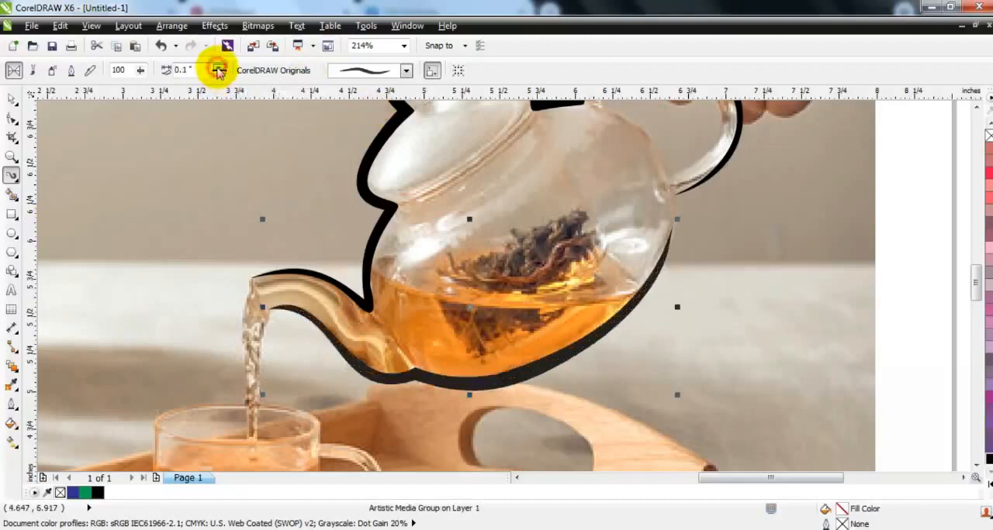
left_click(11, 100)
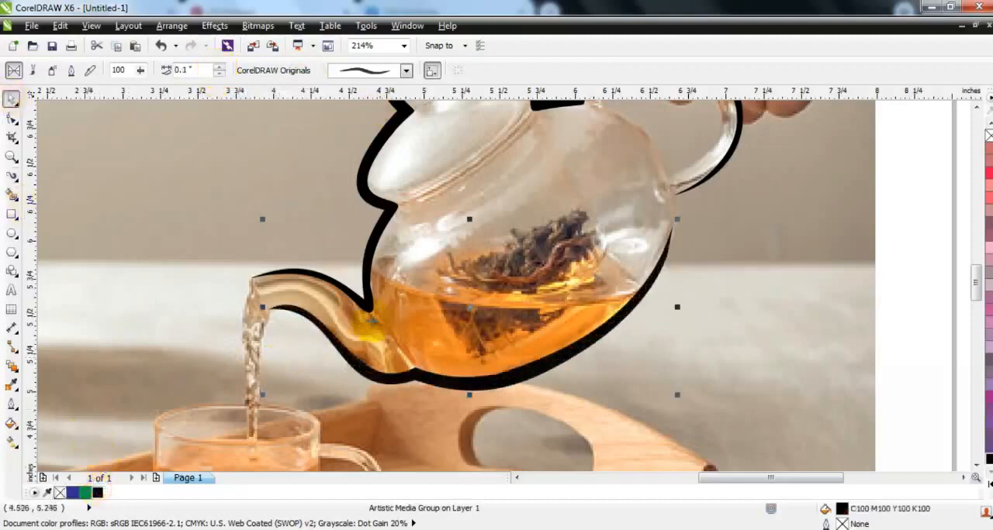
Step: Delete the photo to check the black strokes on their own, and undo the deletion
key("F3")
key("Escape")
left_click(570, 339)
key("Delete")
key("ctrl+z")
key("Escape")
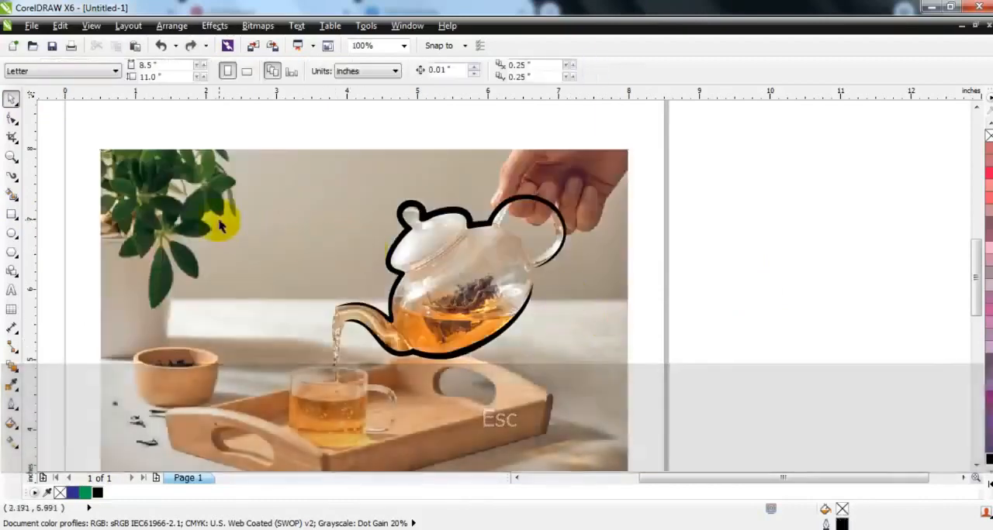
Step: Draw a freehand line of two straight segments from the handle's lower joint to its upper joint and across to the handle's inner edge
left_click(12, 156)
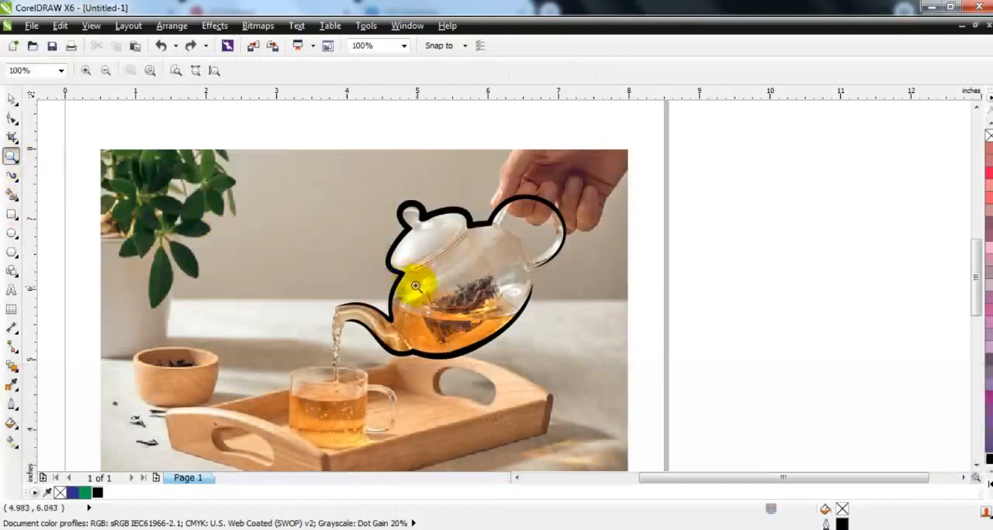
left_click_drag(431, 170, 667, 338)
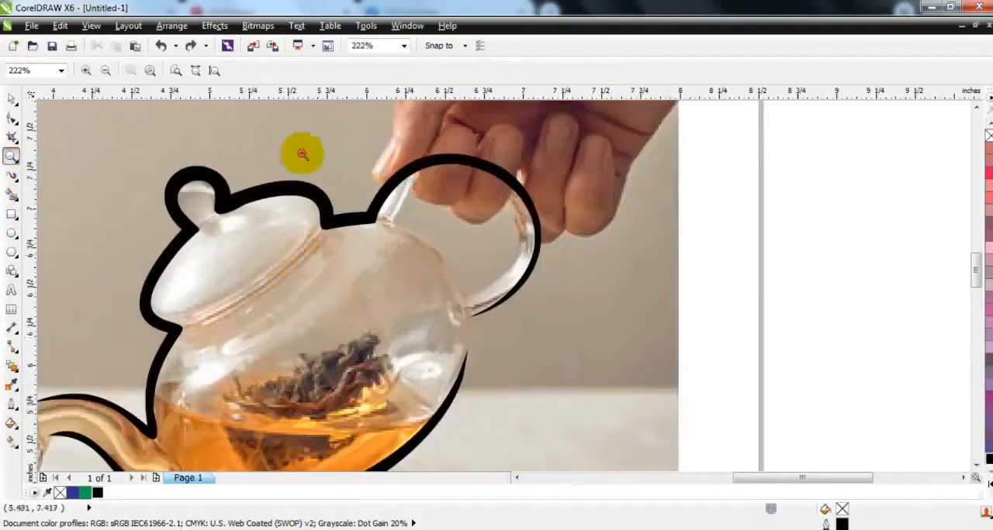
left_click_drag(284, 144, 631, 384)
left_click(17, 184)
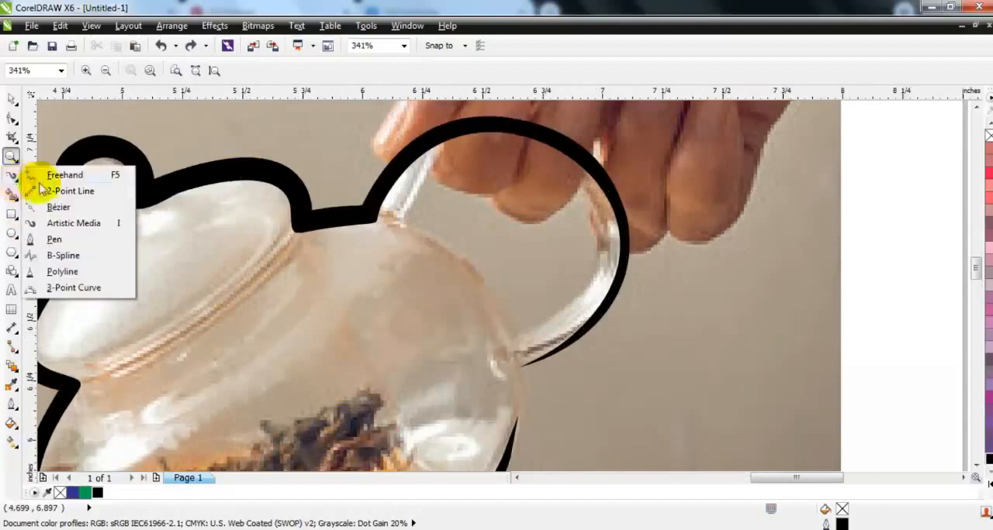
left_click(46, 177)
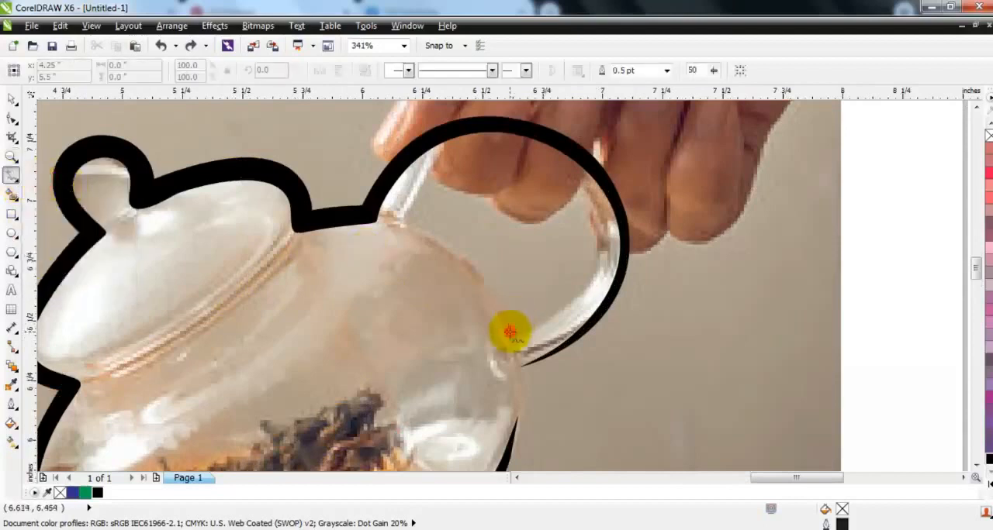
left_click(511, 334)
double_click(397, 221)
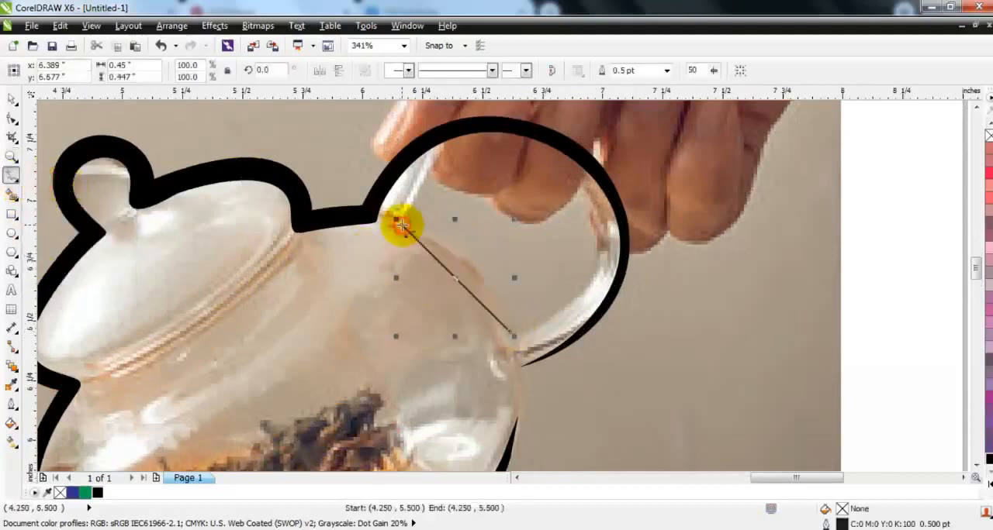
left_click(587, 285)
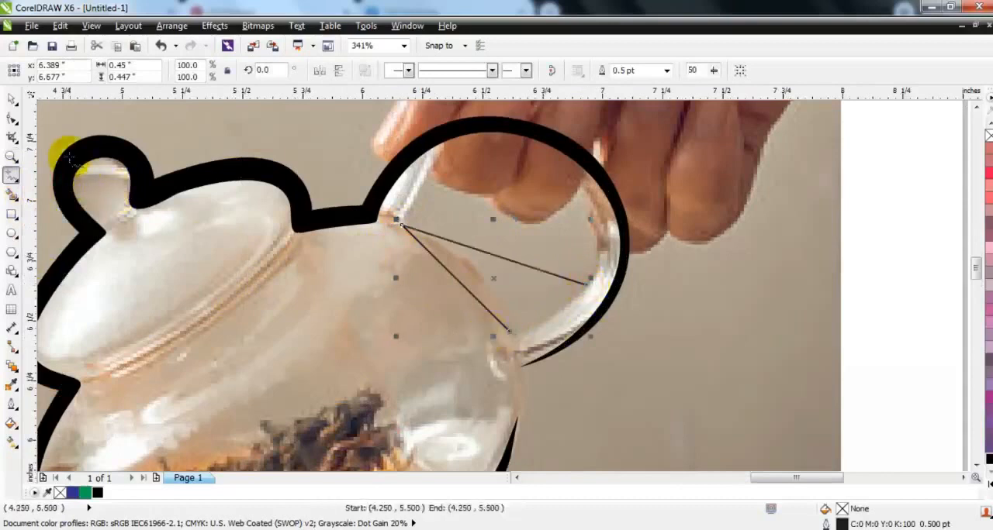
Step: Convert both segments to curves and bend them along the handle's inner edge and the pot's shoulder
left_click(12, 118)
left_click_drag(214, 159, 630, 369)
left_click(205, 69)
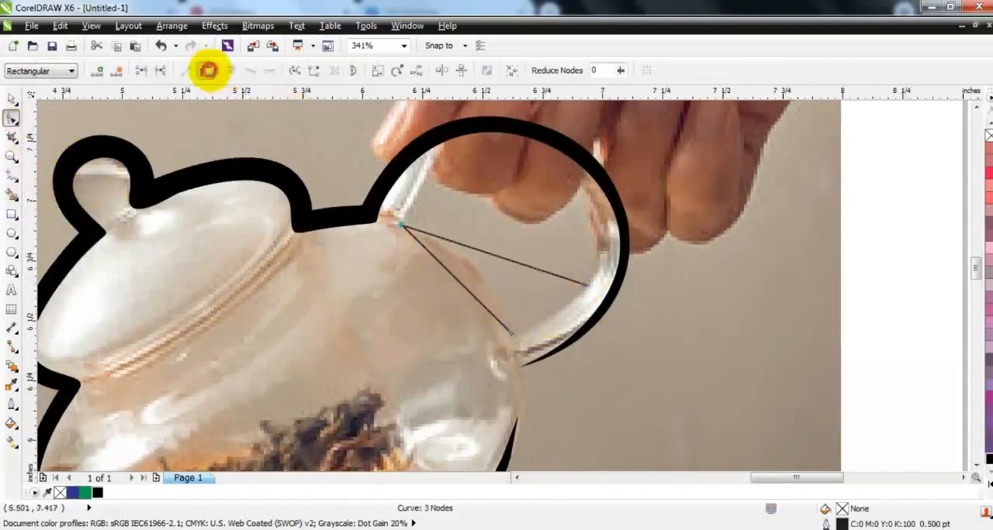
left_click_drag(461, 243, 424, 153)
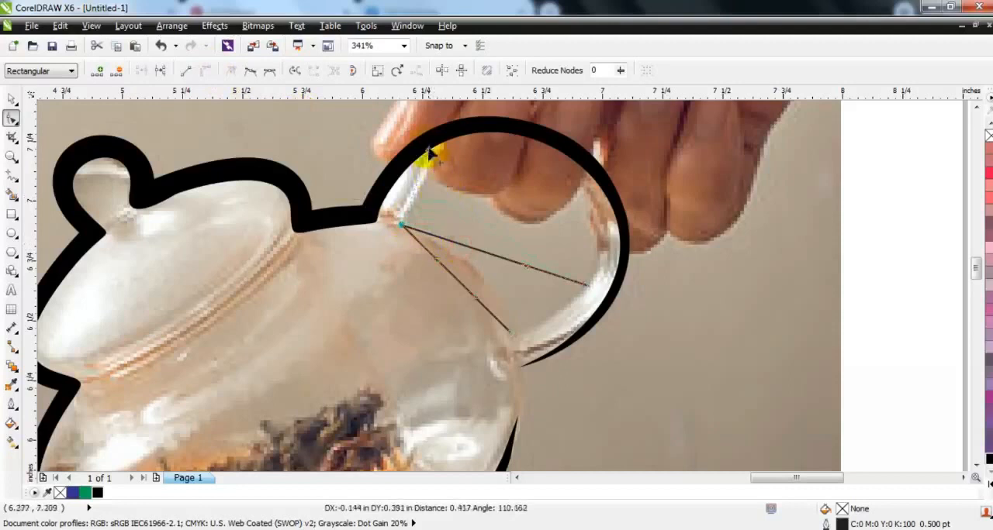
left_click_drag(525, 267, 461, 117)
left_click_drag(508, 166, 504, 158)
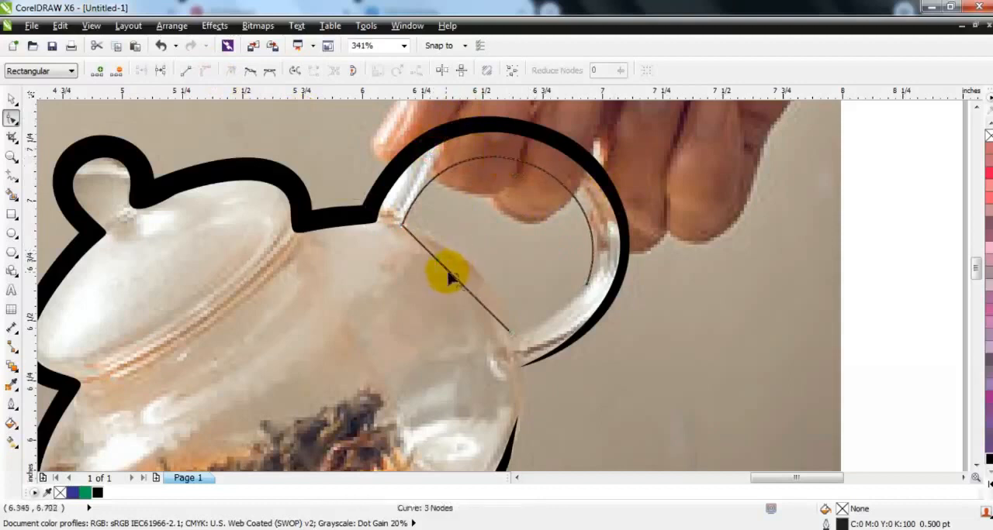
left_click_drag(449, 278, 470, 260)
left_click_drag(469, 261, 468, 265)
Step: Turn the handle's inner outline into a tapered artistic media stroke 0.05 inch wide and fill it with the black swatch
left_click(12, 99)
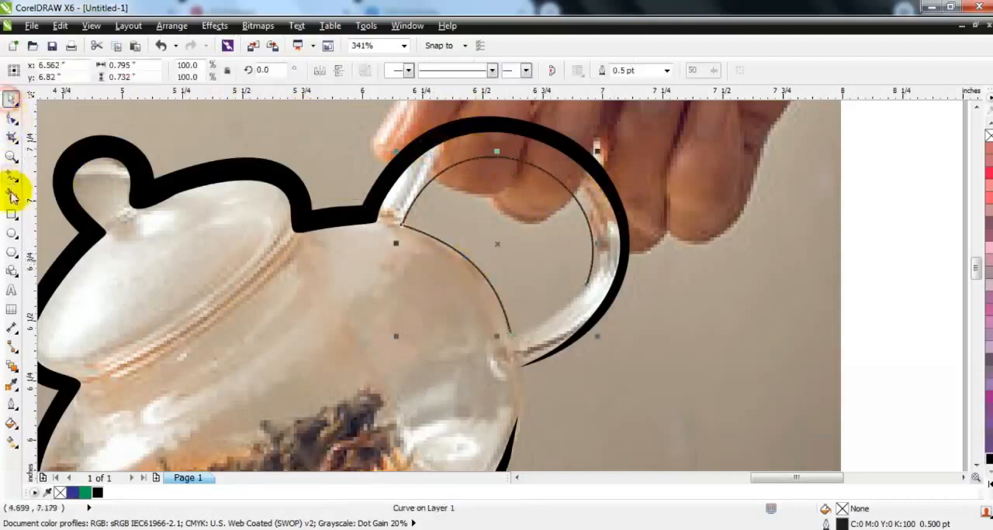
left_click(17, 183)
left_click(53, 222)
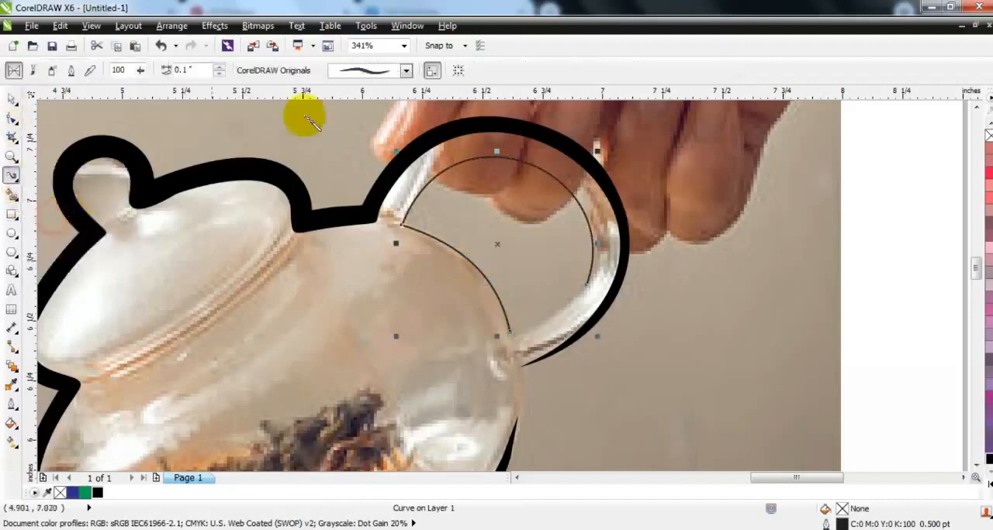
left_click(356, 71)
left_click(359, 185)
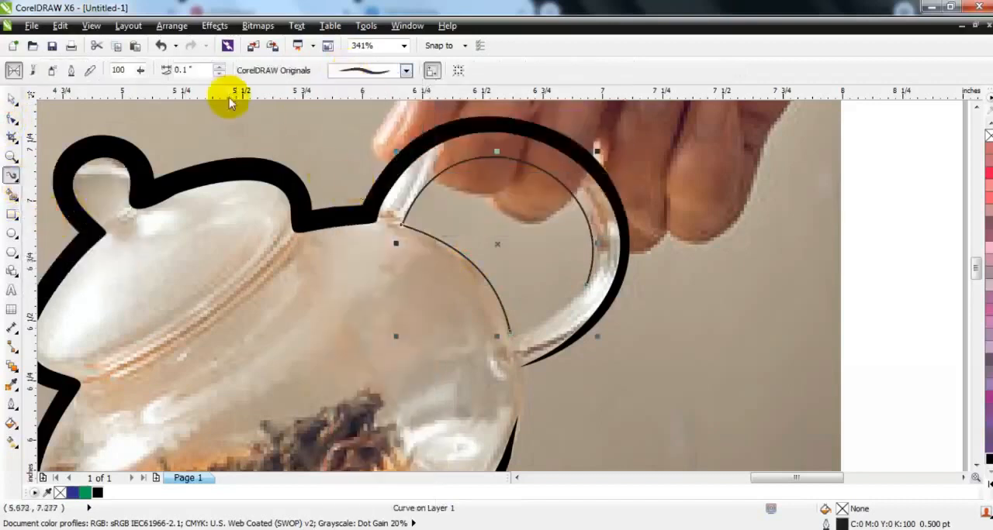
left_click(220, 68)
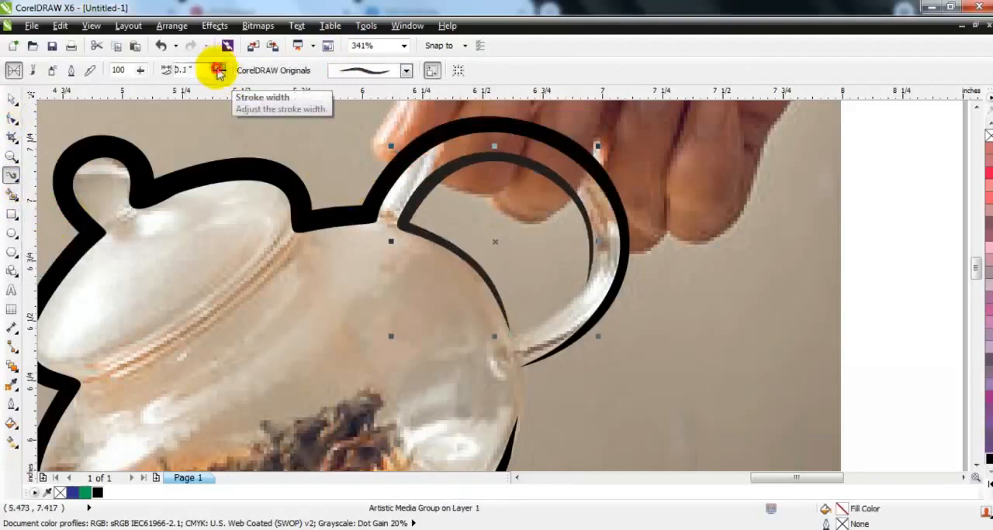
left_click(219, 69)
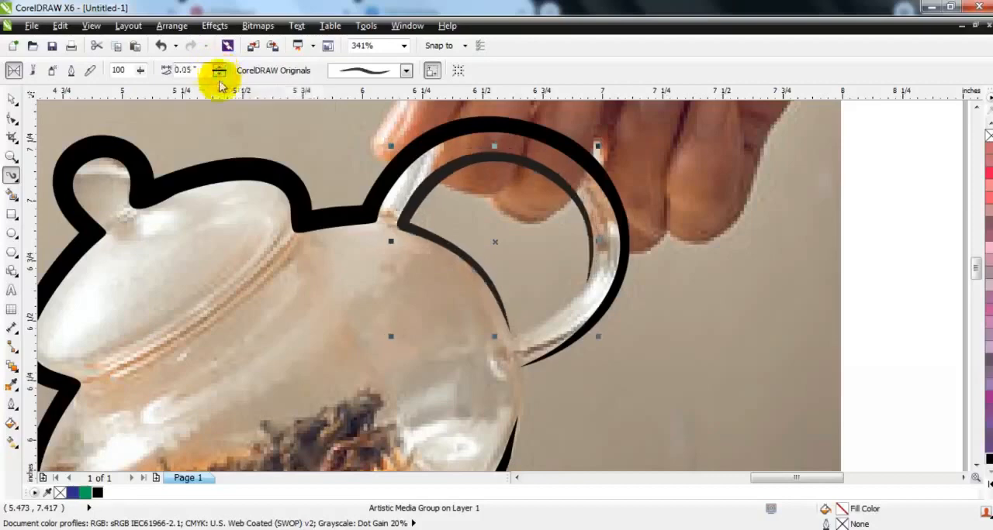
left_click(12, 100)
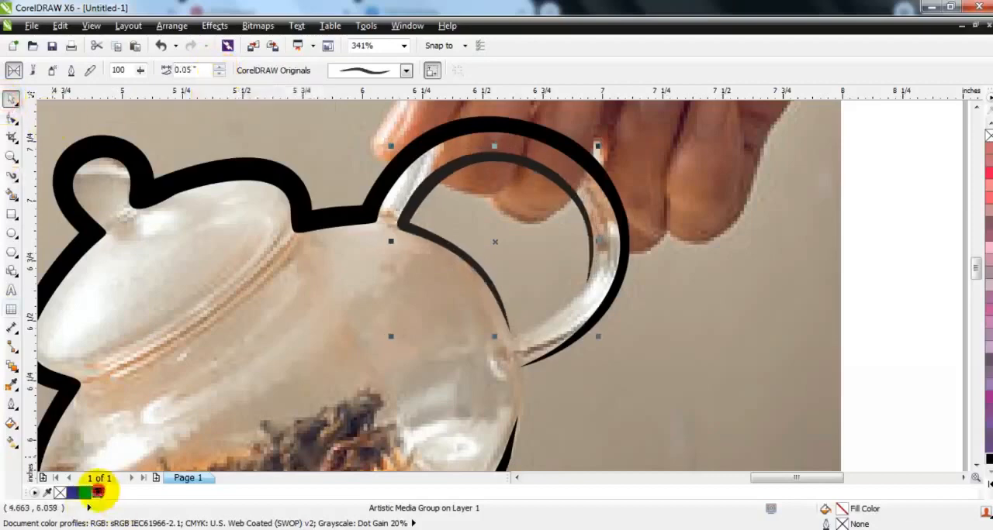
Step: Delete the photo again to inspect the teapot strokes with the inner handle line, and undo the deletion
key("F3")
key("F3")
key("Escape")
left_click(582, 294)
key("shift+F2")
key("Escape")
left_click(760, 343)
key("Delete")
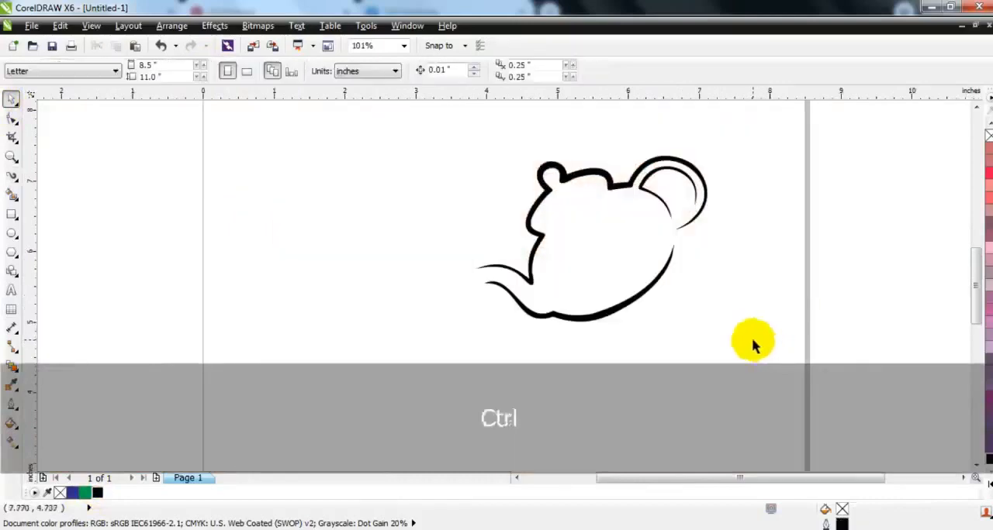
key("ctrl+z")
left_click(853, 291)
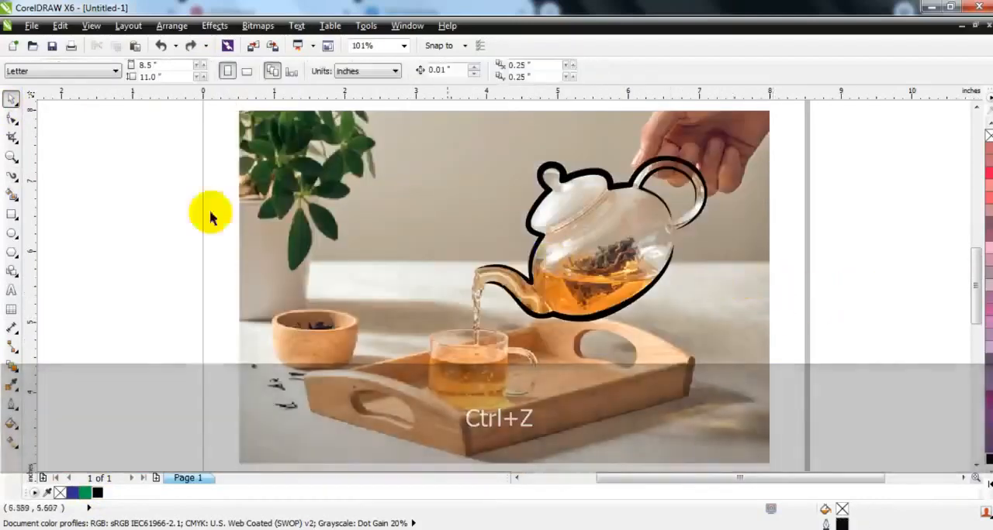
Step: Draw a freehand outline of five straight segments from the cup's back rim down its side, along the bottom and up to the handle's upper joint
left_click(11, 156)
left_click_drag(373, 190, 735, 426)
left_click_drag(244, 275, 627, 432)
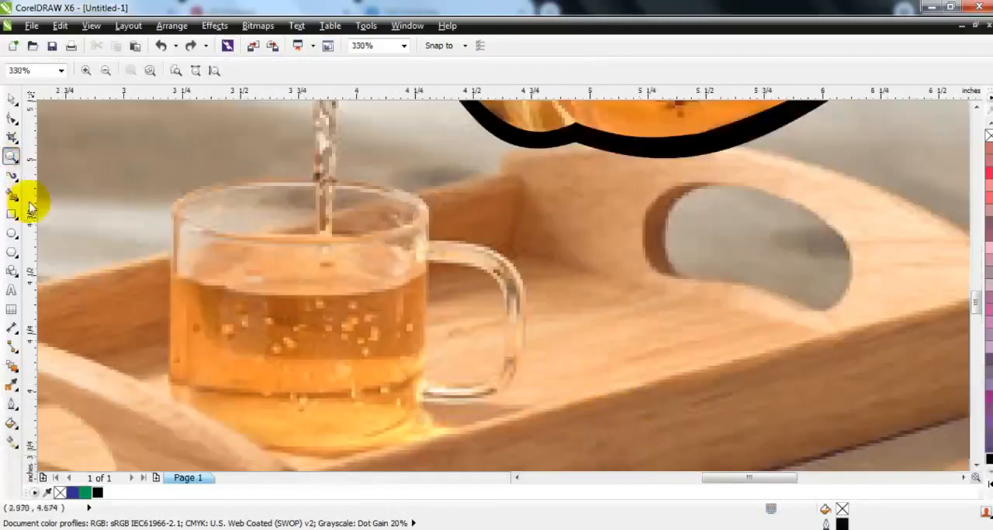
left_click(12, 179)
left_click(11, 179)
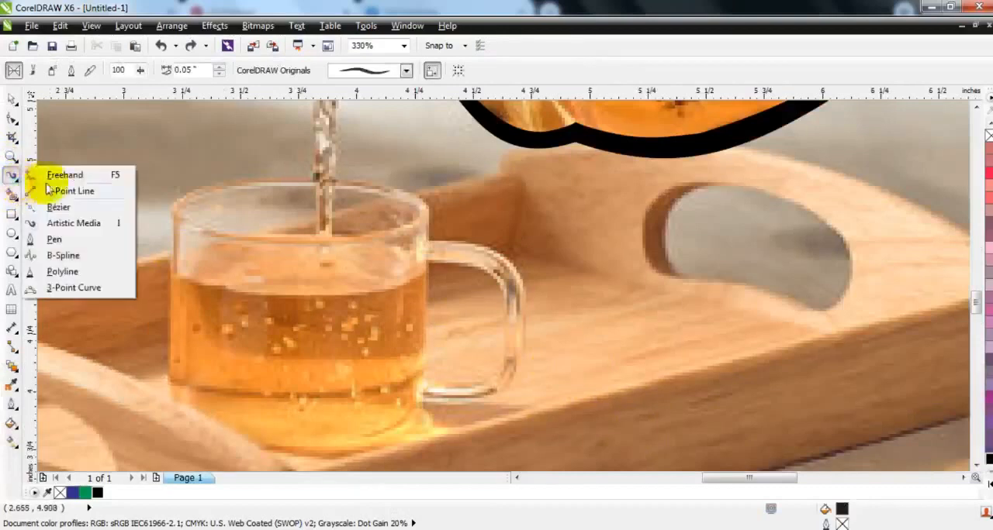
left_click(52, 175)
left_click(301, 181)
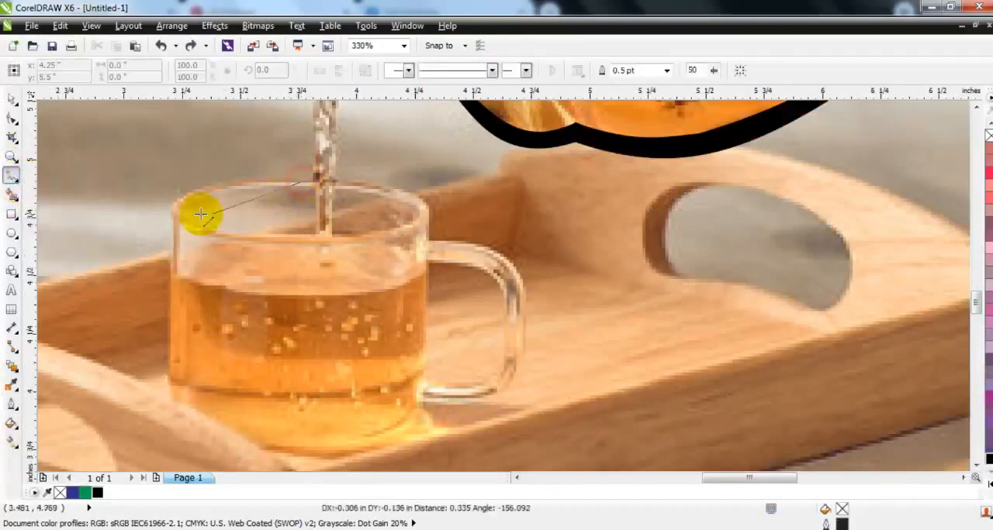
left_click(169, 209)
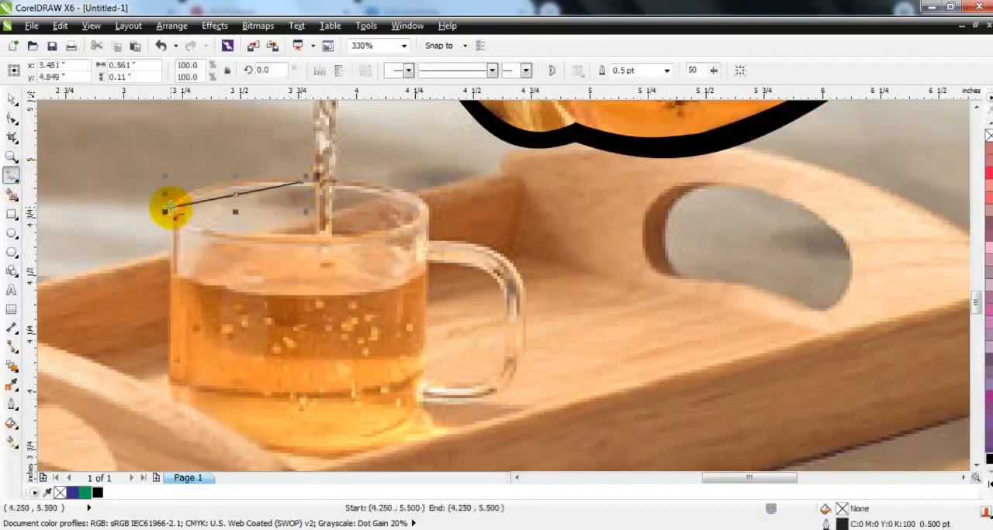
left_click(257, 462)
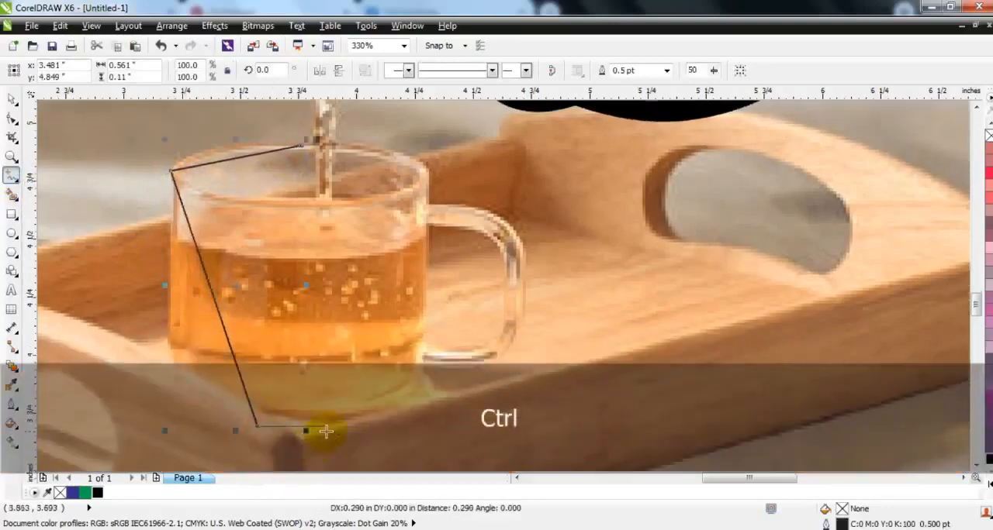
left_click(330, 429)
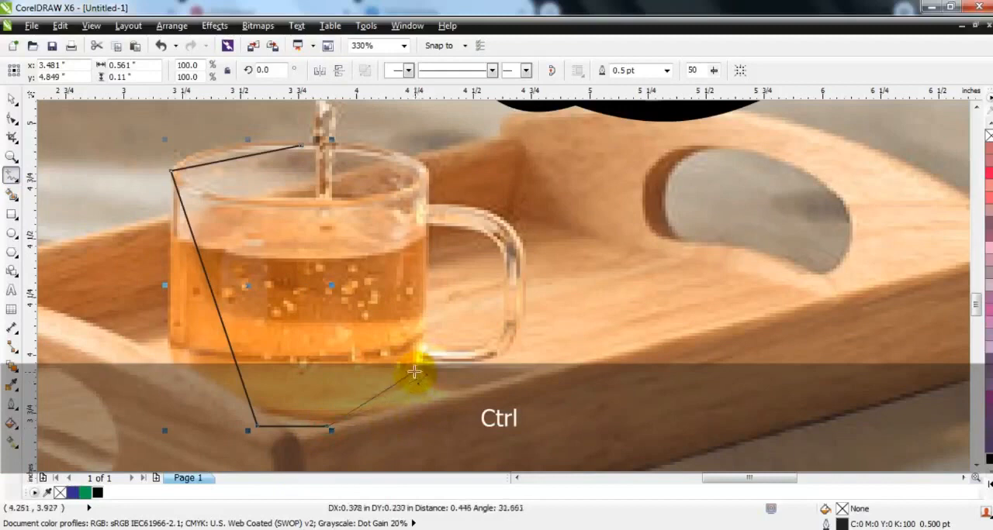
left_click(413, 372)
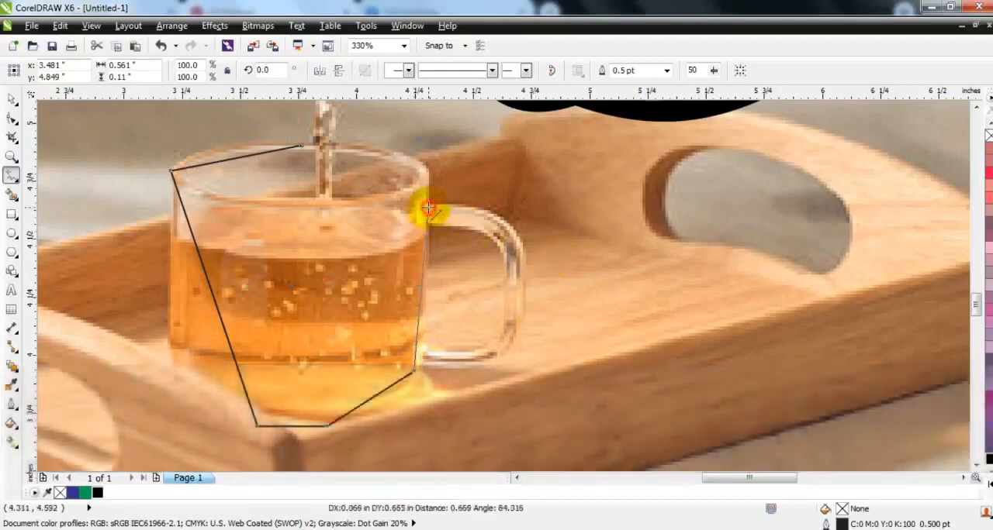
left_click(428, 208)
Step: Convert the cup outline's segments to curves and bend them along the rim, the far side from the handle and the rounded bottom corners
left_click(12, 118)
left_click_drag(119, 136, 567, 464)
left_click_drag(221, 169, 213, 152)
left_click_drag(170, 170, 183, 261)
key("ctrl+z")
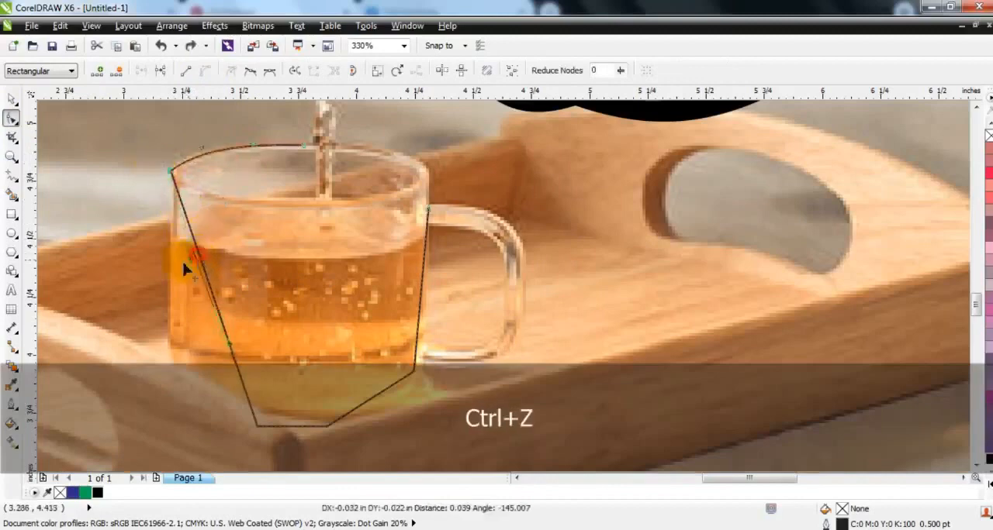
left_click_drag(230, 351, 159, 419)
left_click_drag(173, 264, 171, 254)
left_click(364, 403)
left_click_drag(366, 409, 380, 414)
Step: Bend the cup outline's last segment outward around the outer edge of the cup's handle
left_click(414, 372)
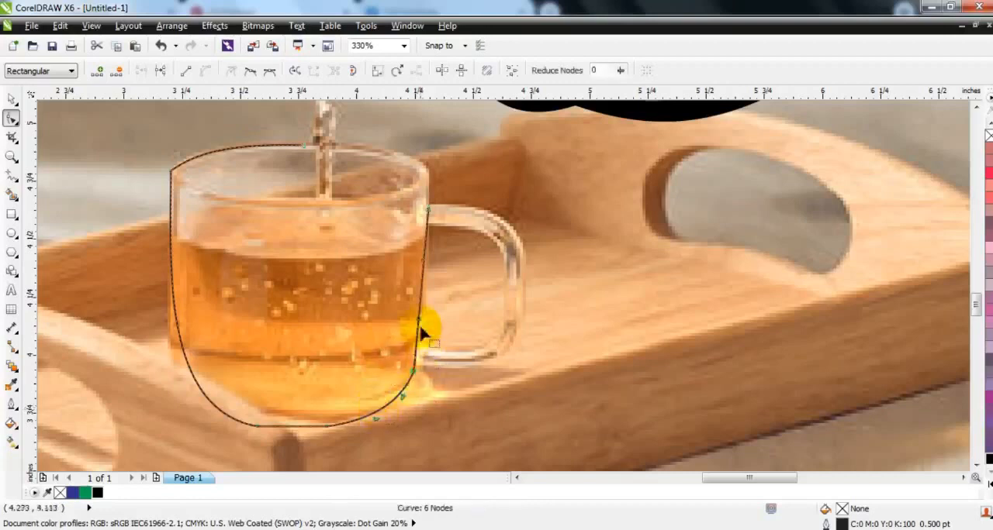
left_click_drag(423, 327, 512, 356)
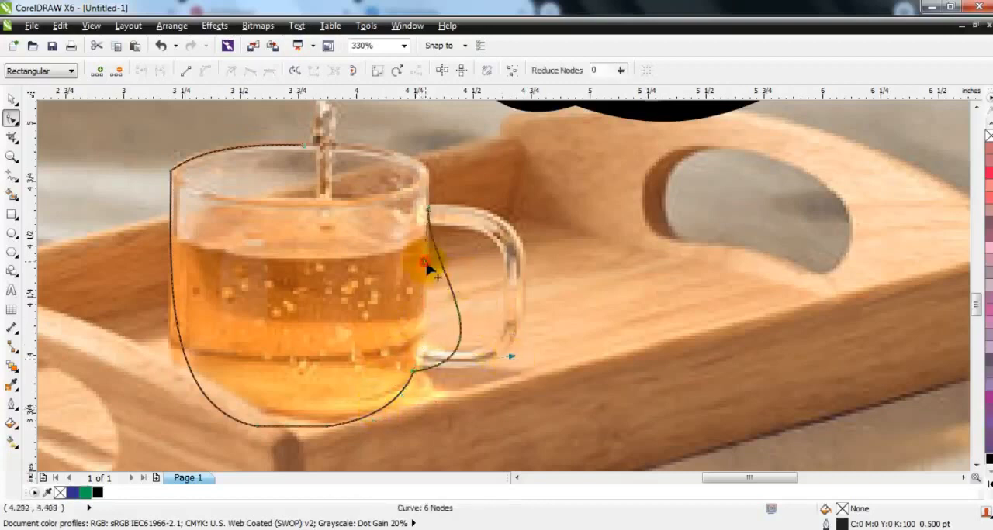
left_click_drag(425, 263, 496, 204)
left_click_drag(511, 357, 578, 369)
left_click_drag(566, 337, 567, 338)
left_click_drag(501, 203, 535, 188)
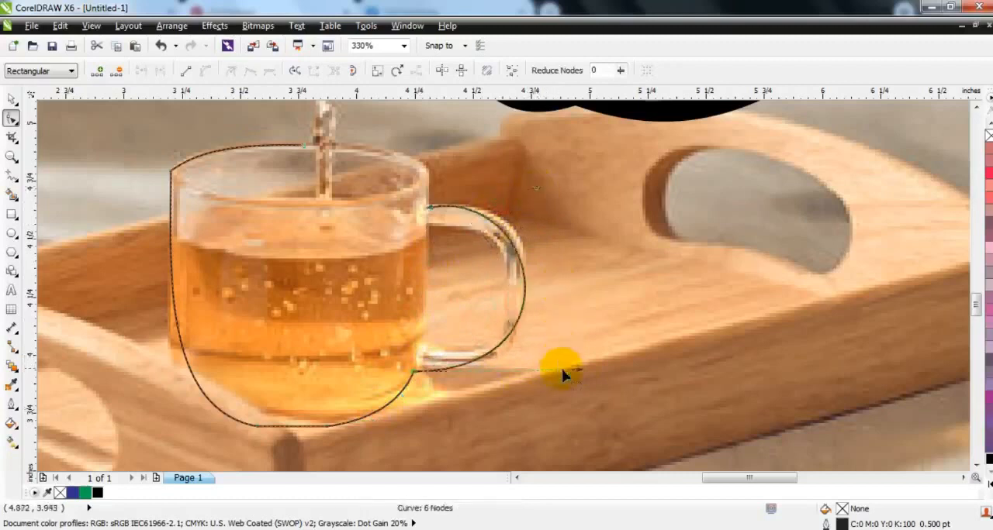
left_click_drag(581, 372, 585, 371)
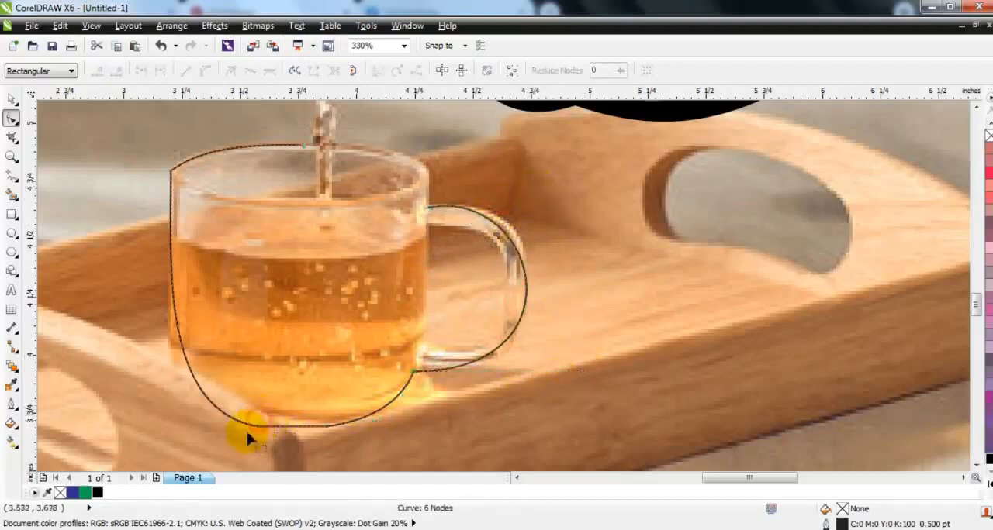
Step: Adjust the cup outline's lower corner on the side away from the handle, and turn the outline into a black artistic media stroke 0.08 inches wide
left_click_drag(260, 427, 253, 423)
left_click_drag(156, 408, 179, 424)
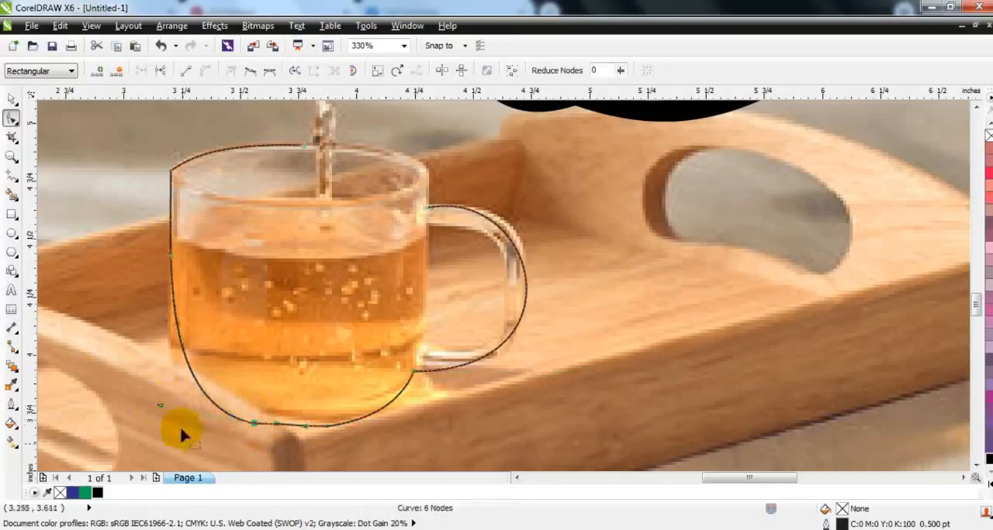
left_click(12, 98)
left_click(19, 182)
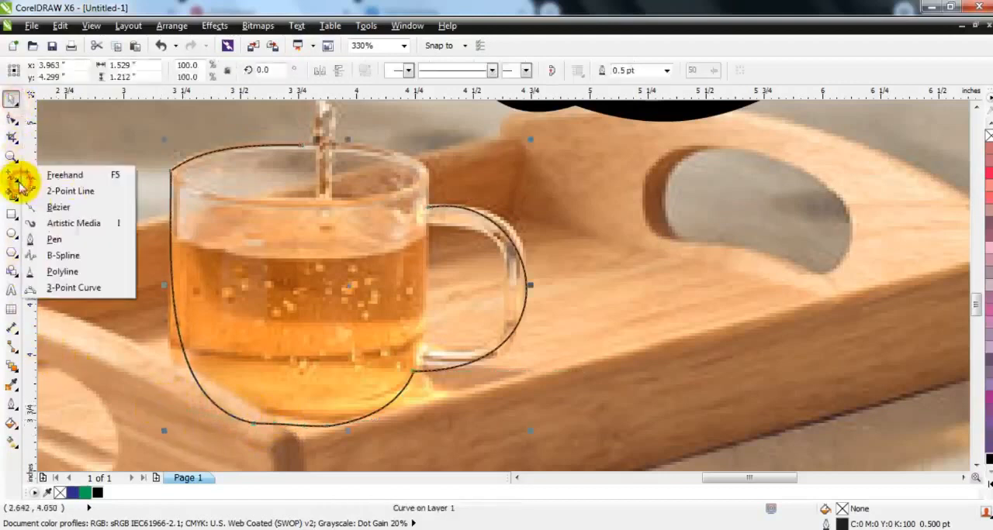
left_click(39, 224)
left_click(220, 71)
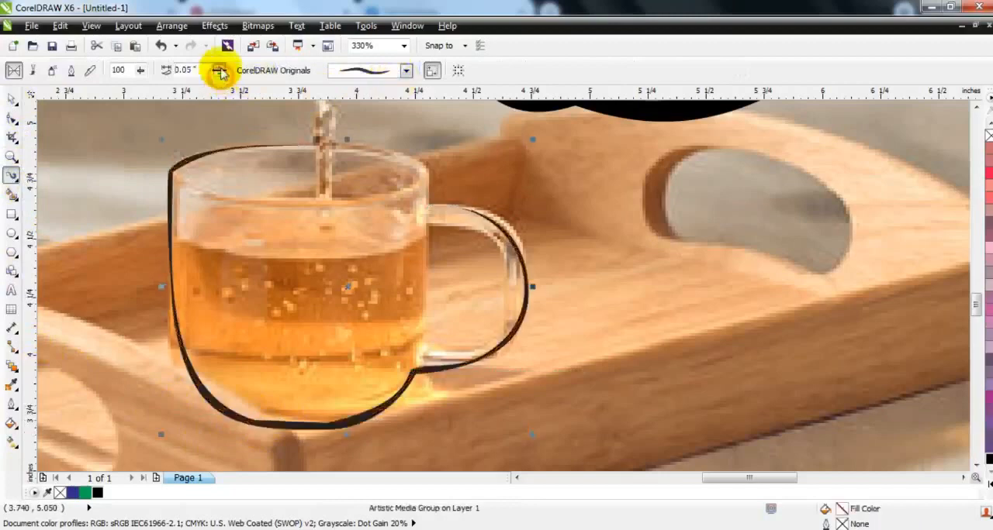
left_click(220, 71)
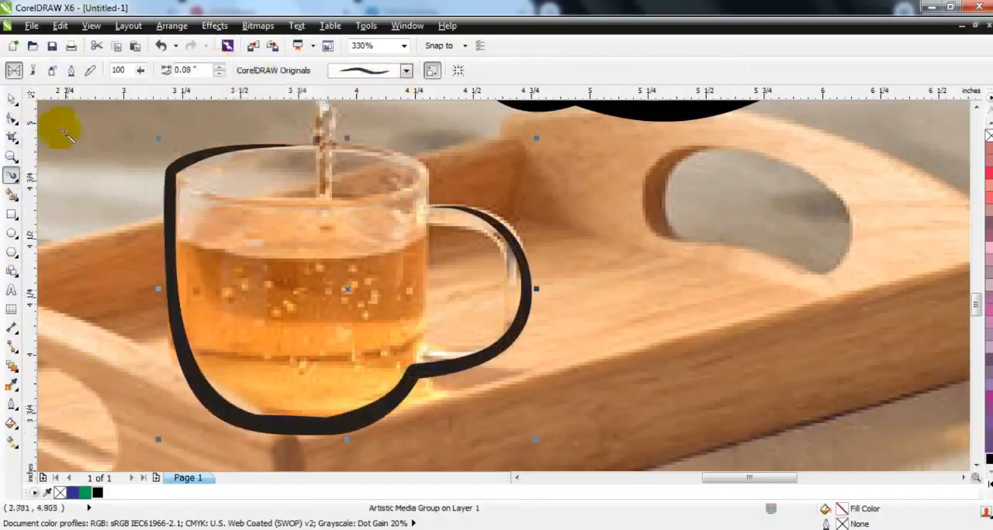
left_click(12, 101)
key("F3")
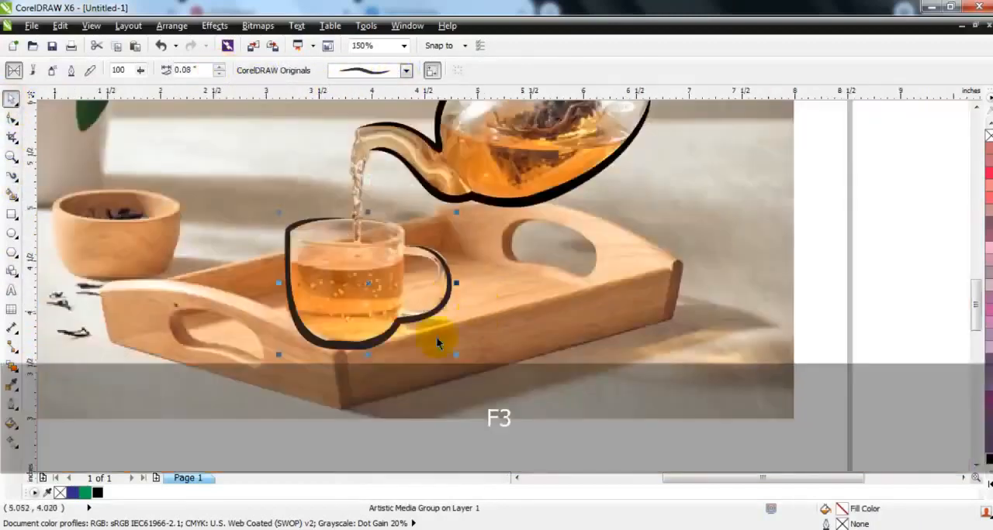
key("F3")
key("Escape")
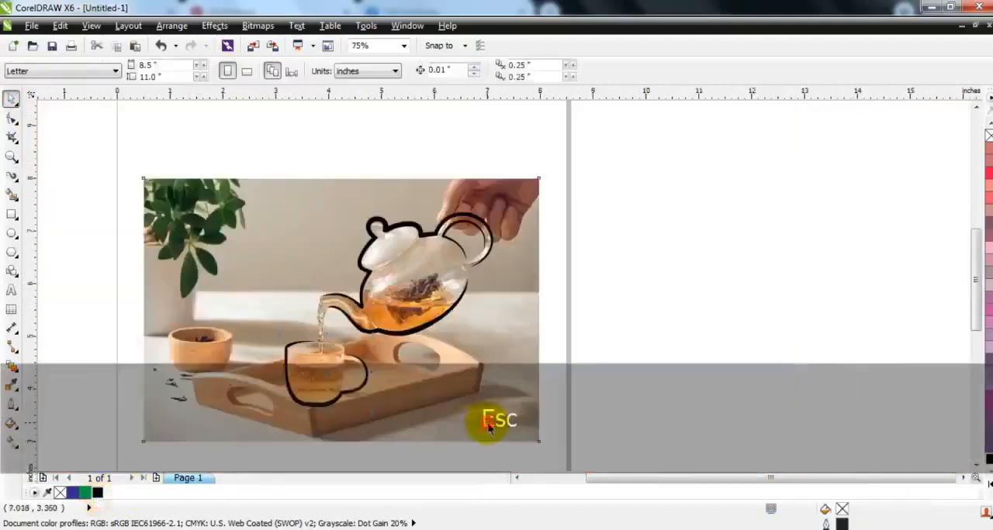
Step: Delete the photo to inspect the cup stroke together with the teapot strokes, and undo the deletion
left_click(494, 418)
key("Delete")
key("ctrl+z")
left_click(687, 362)
Step: Draw two connected freehand segments about 0.52 inches tall inside the cup's handle opening, down the cup side and back up to the handle's upper inner edge
left_click(12, 156)
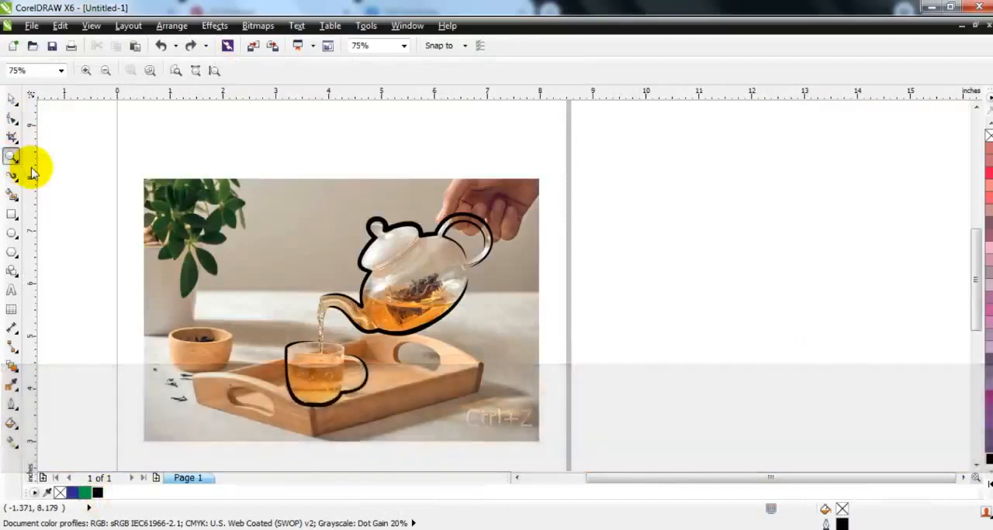
left_click_drag(314, 350, 465, 419)
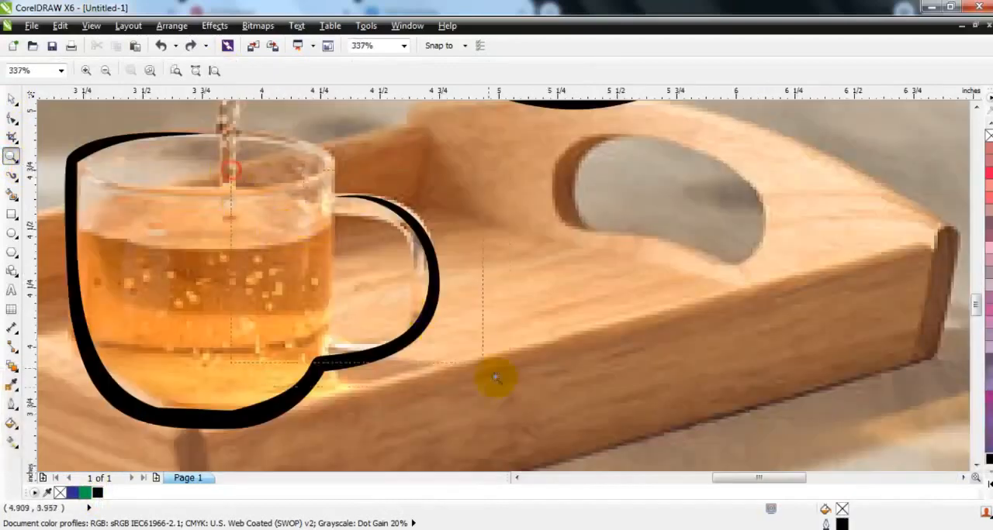
scroll(179, 234, "up", 2)
left_click(17, 187)
left_click(55, 173)
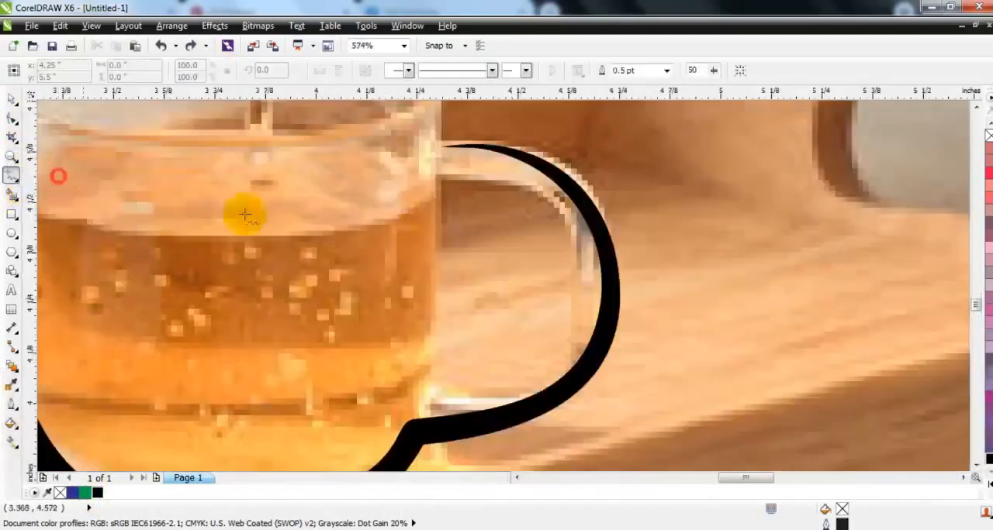
left_click(446, 187)
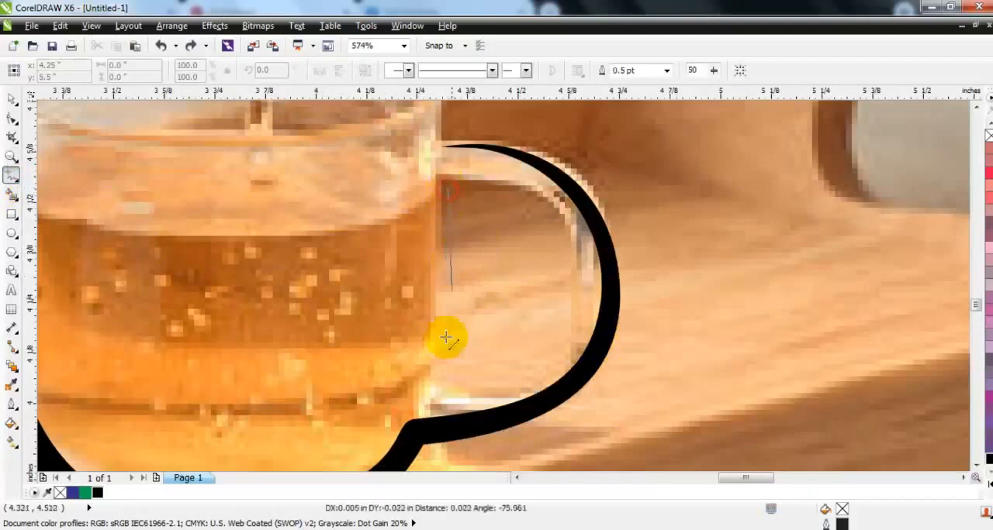
double_click(431, 399)
left_click(506, 187)
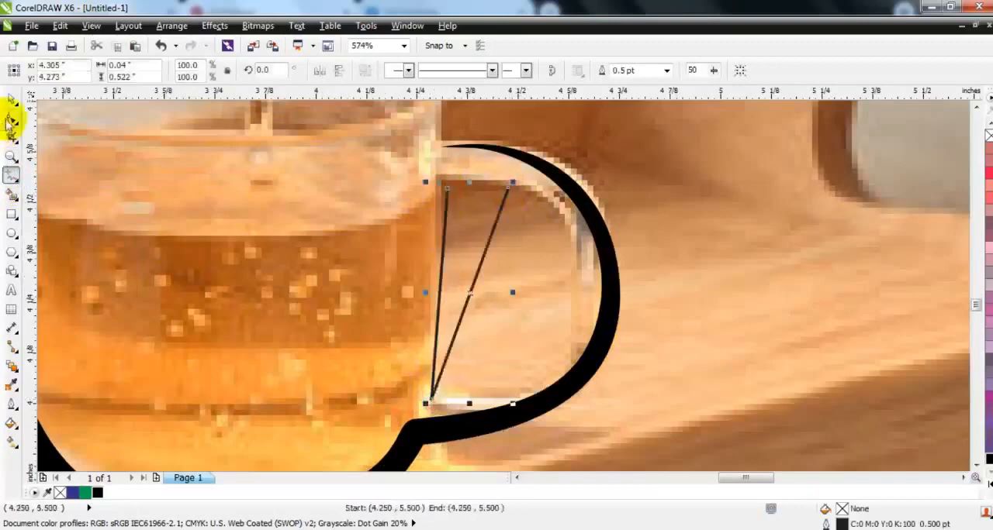
Step: Convert the handle opening's segments to curves, bend the outer one along the handle's inner edge and adjust the open upper end
left_click(12, 117)
left_click_drag(587, 392, 622, 429)
left_click(204, 72)
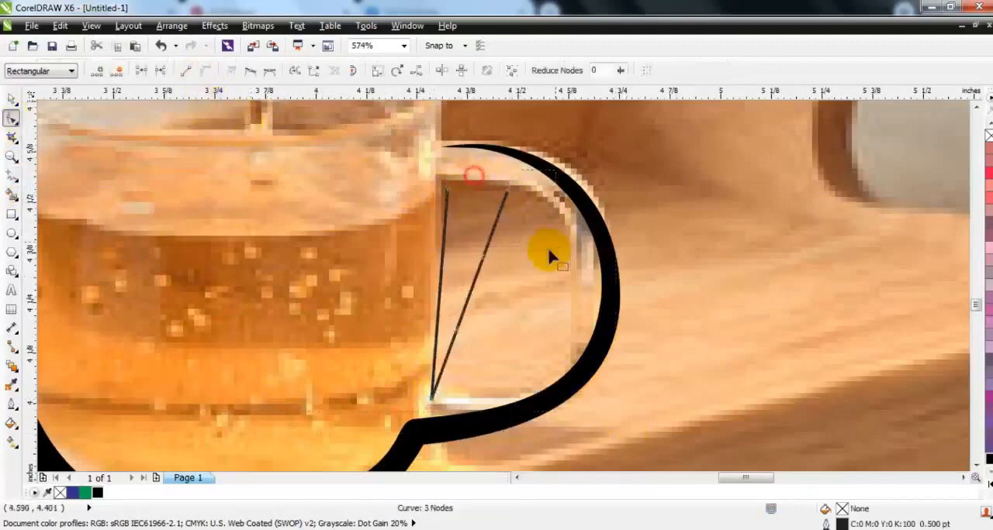
left_click_drag(488, 265, 567, 226)
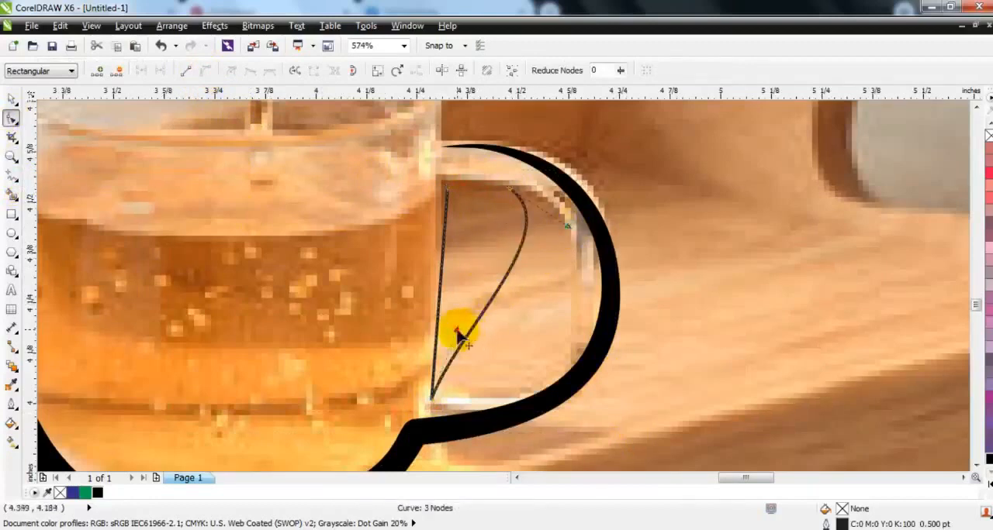
left_click_drag(457, 335, 594, 394)
left_click_drag(568, 227, 593, 205)
left_click_drag(603, 388, 612, 400)
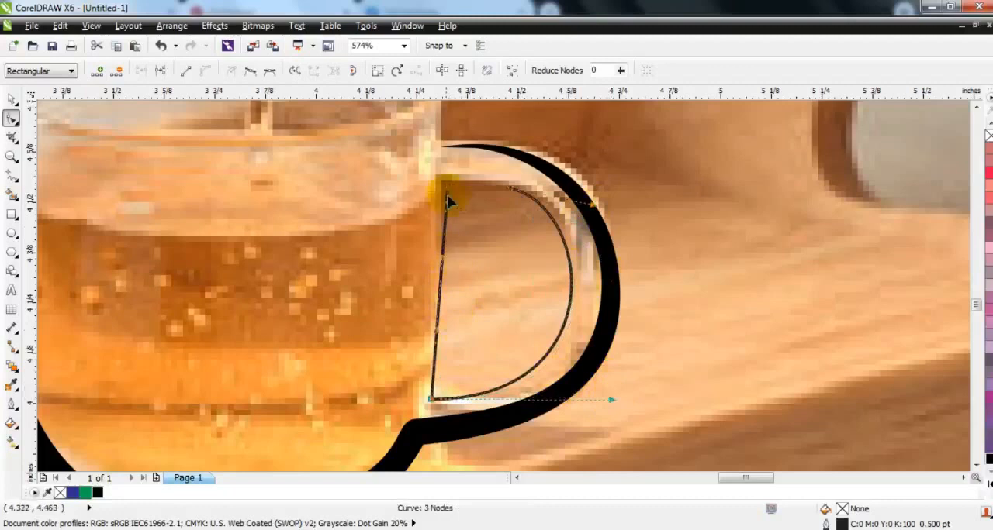
left_click_drag(448, 198, 443, 187)
Step: Turn the inner handle line into an artistic media stroke 0.03 inches wide and fill it black
left_click(12, 99)
left_click(17, 183)
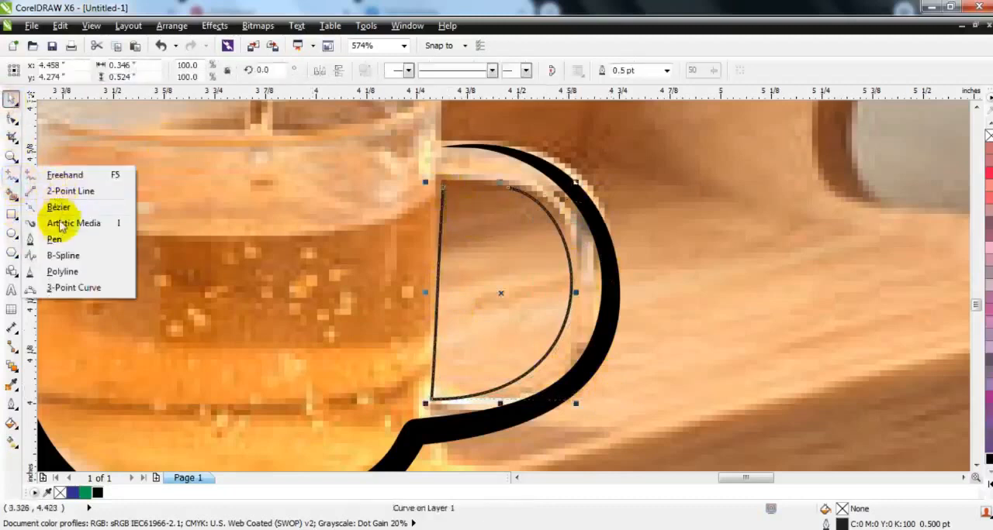
left_click(68, 223)
left_click(220, 68)
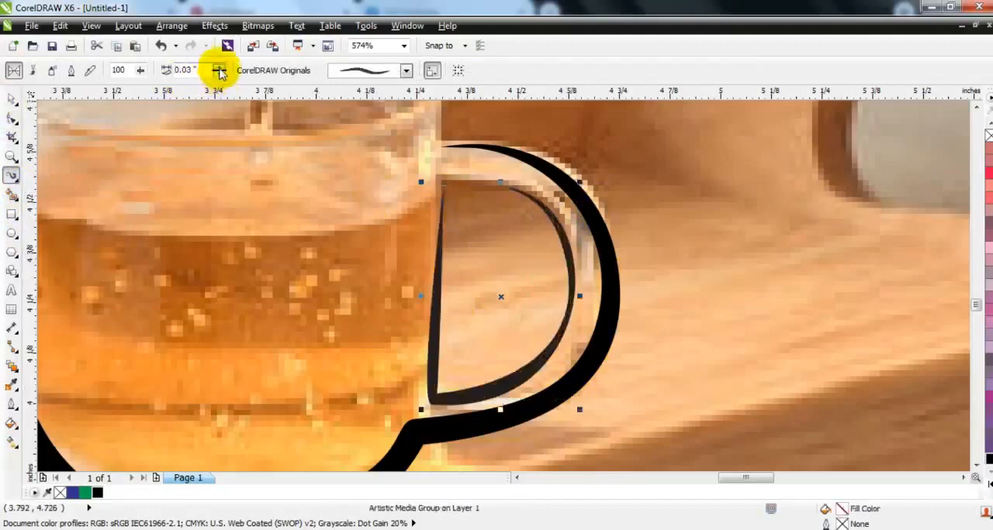
left_click(219, 69)
left_click(219, 74)
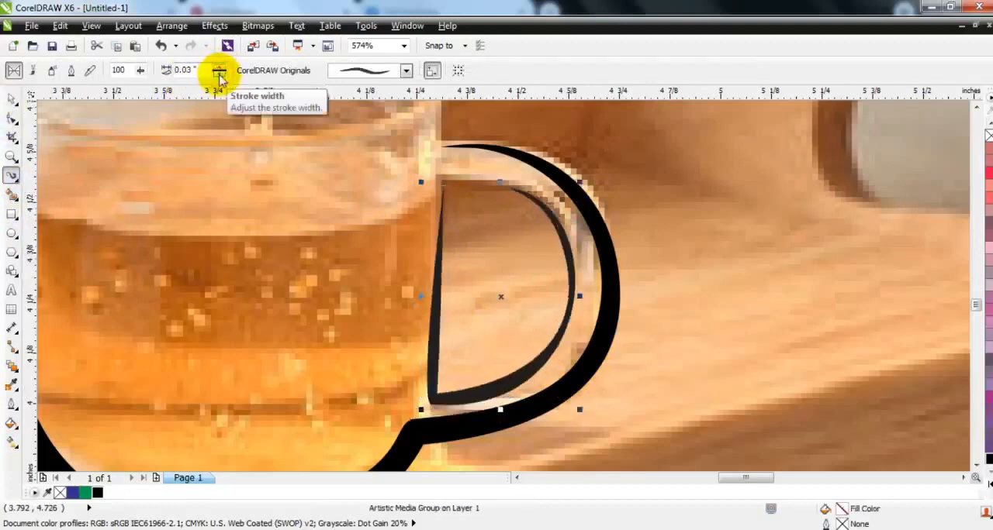
left_click(11, 98)
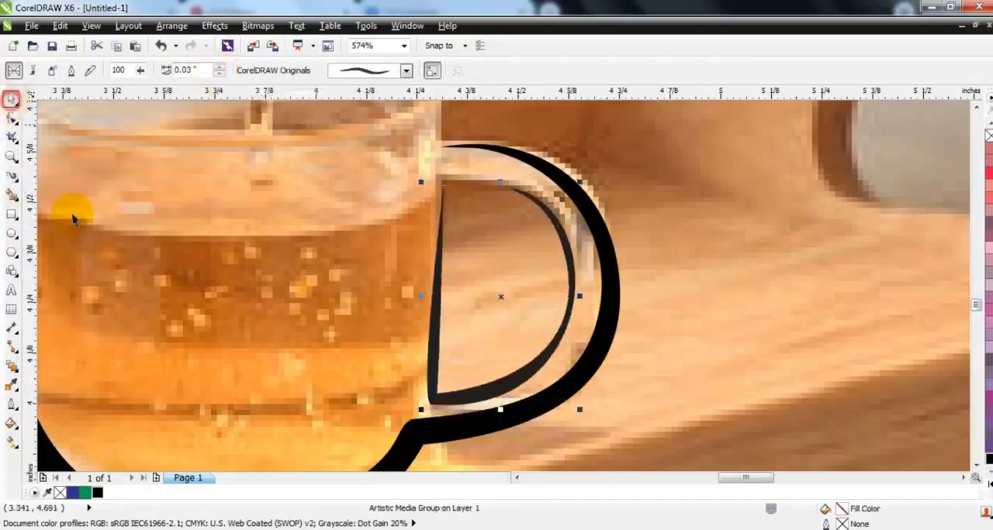
left_click(97, 493)
Step: Delete the photo to inspect the cup strokes with the inner handle line, and undo the deletion
key("F3")
key("Escape")
left_click(665, 343)
key("Delete")
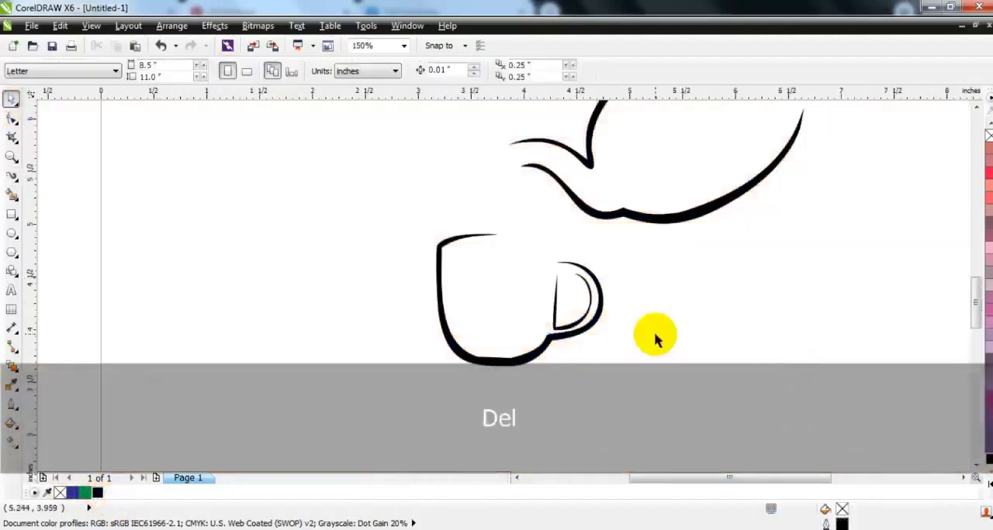
key("ctrl+z")
scroll(445, 283, "down", 2)
key("Escape")
Step: Set the freehand outline width to 1.5 pt and draw a straight line about 1.7 inches long across the tea surface in the teapot
left_click(11, 156)
left_click_drag(354, 216, 827, 440)
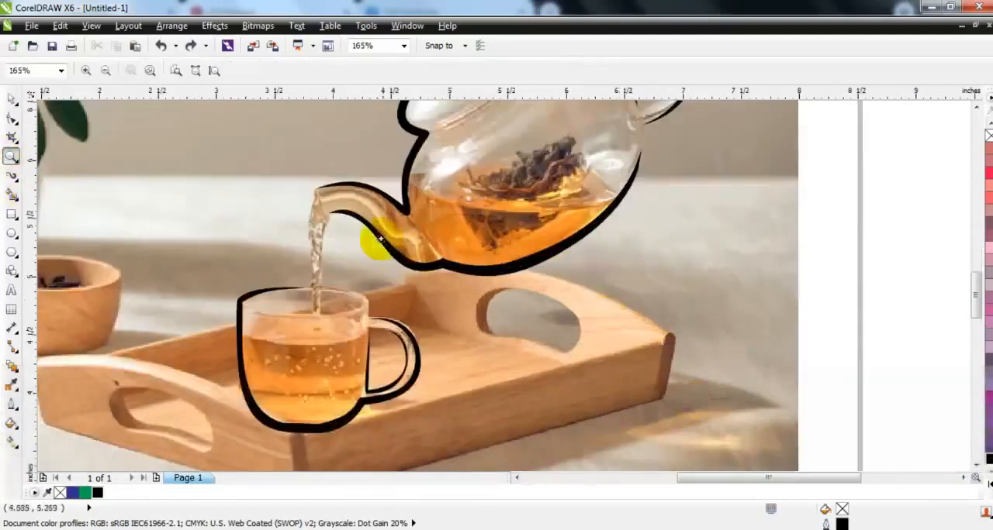
left_click(11, 176)
left_click(51, 177)
left_click(665, 71)
left_click(646, 118)
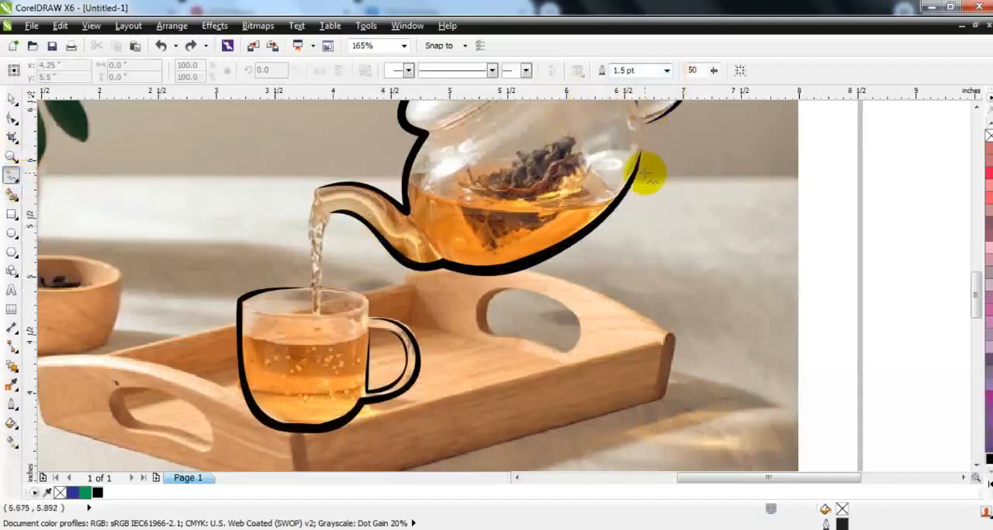
left_click(612, 199)
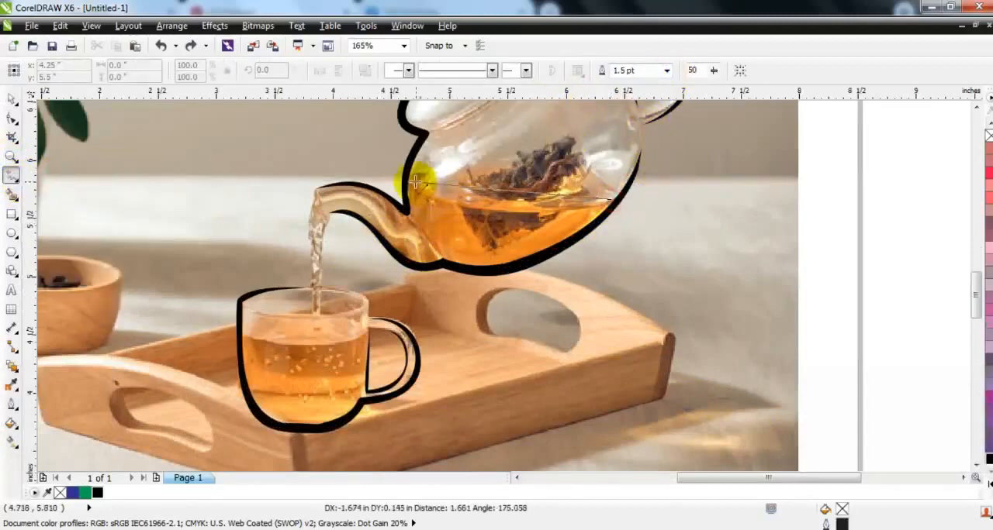
left_click(411, 183)
Step: Extend the tea line from its spout-side end down to the spout, along the spout's upper edge and down the stream's outer side into the cup
left_click(9, 159)
left_click_drag(197, 160, 759, 336)
left_click(11, 178)
left_click(385, 181)
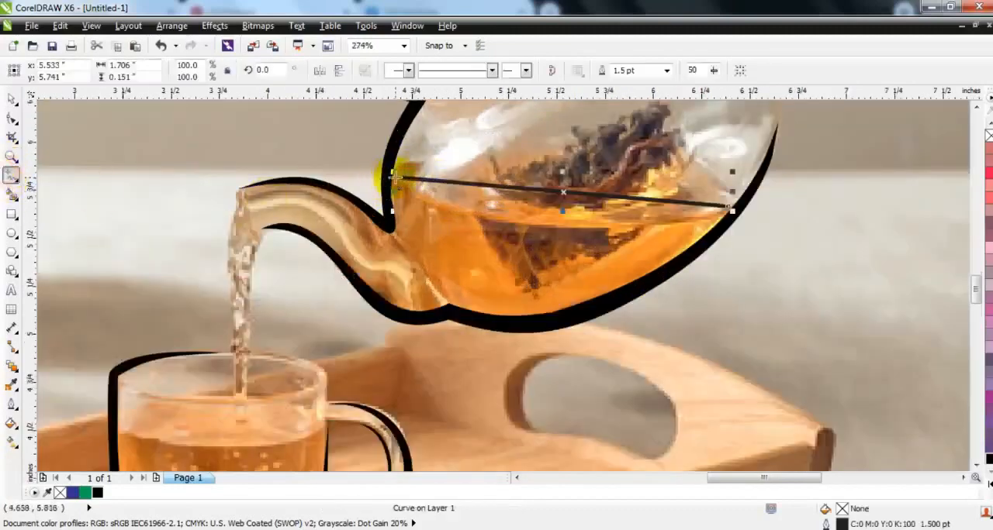
left_click(409, 231)
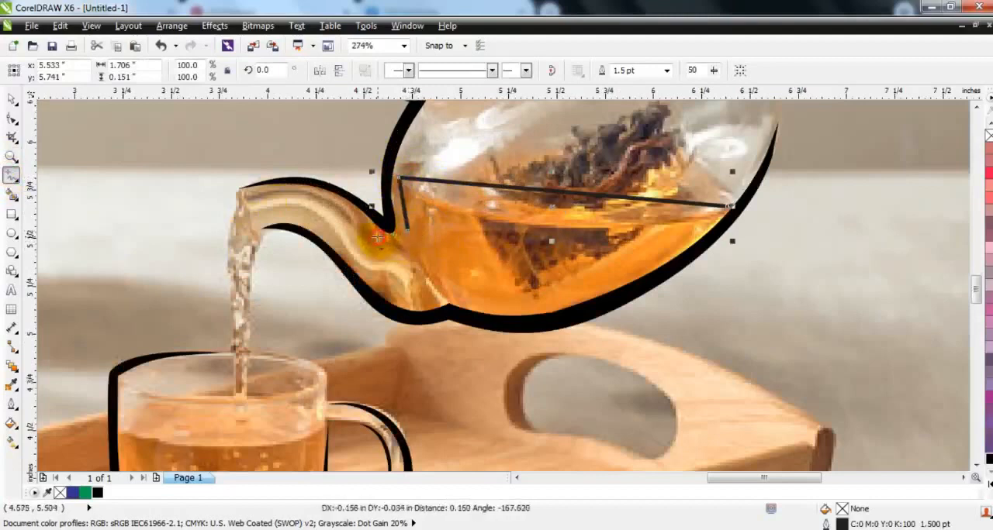
left_click(237, 199)
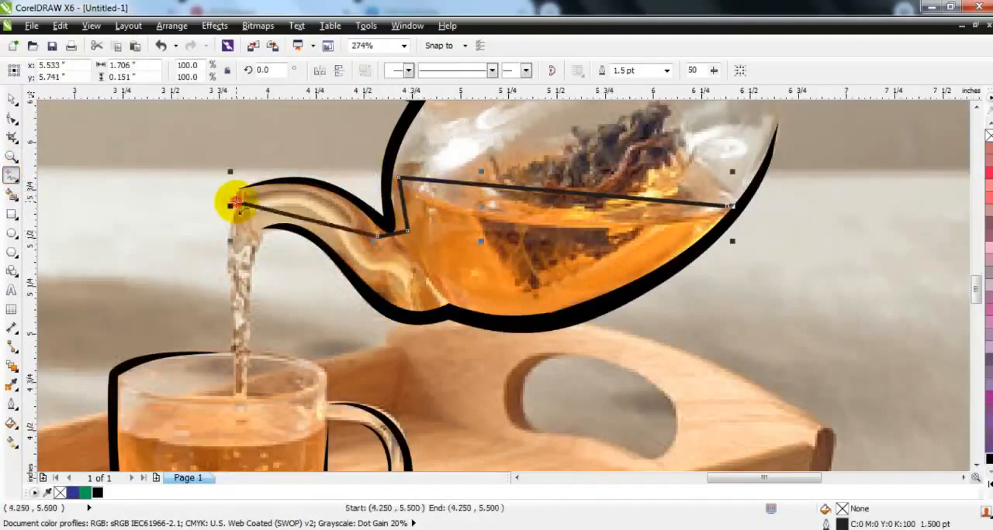
left_click(233, 388)
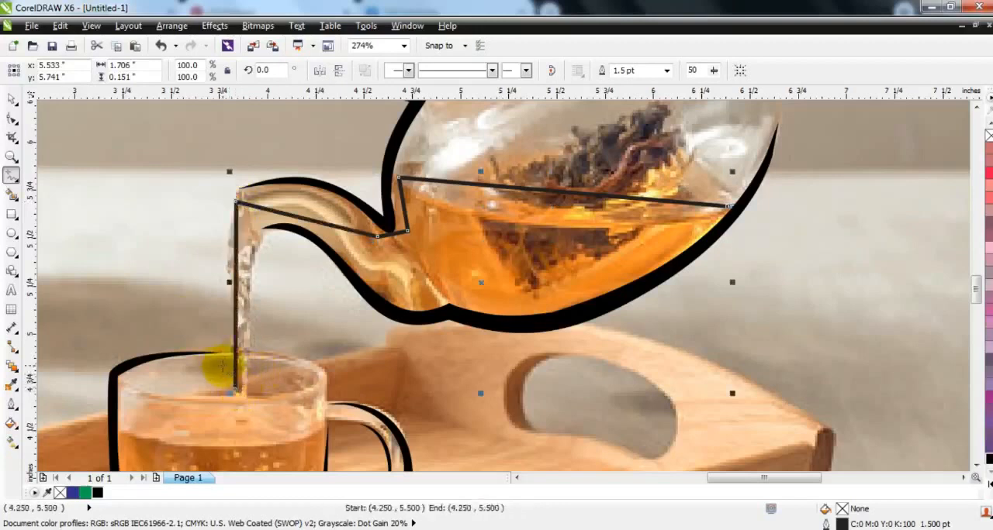
Step: Extend the tea line's other end along the teapot's bottom, through the spout's lower edge and down the stream's inner side into the cup
left_click(729, 208)
left_click(448, 295)
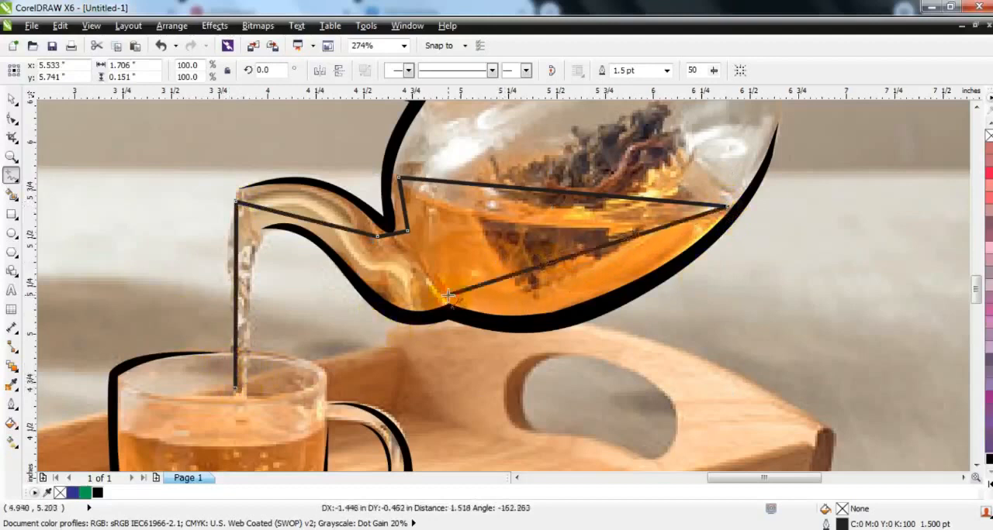
left_click(250, 219)
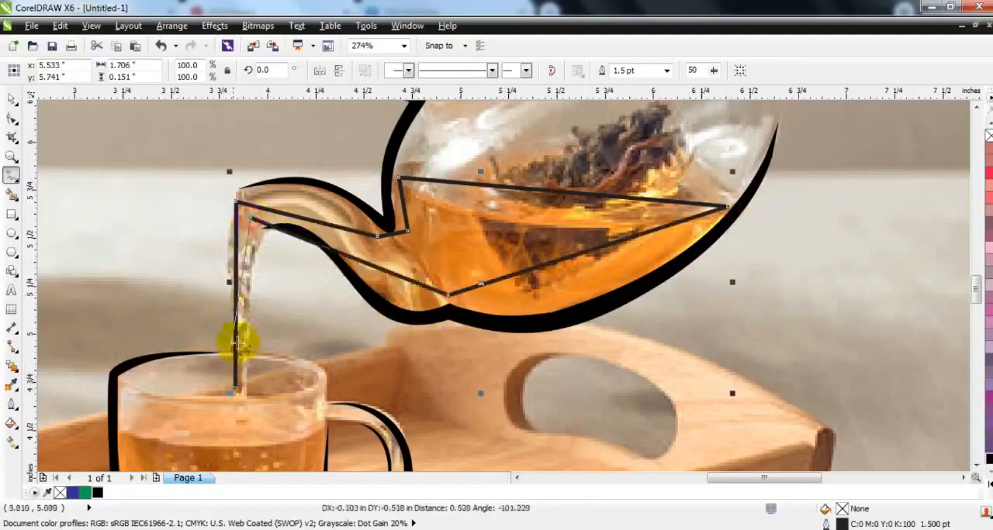
left_click(246, 391)
Step: Convert the tea outline's segments to curves and bend them along the tea surface and the teapot's rounded bottom
left_click(11, 118)
left_click_drag(171, 161, 737, 443)
left_click(205, 70)
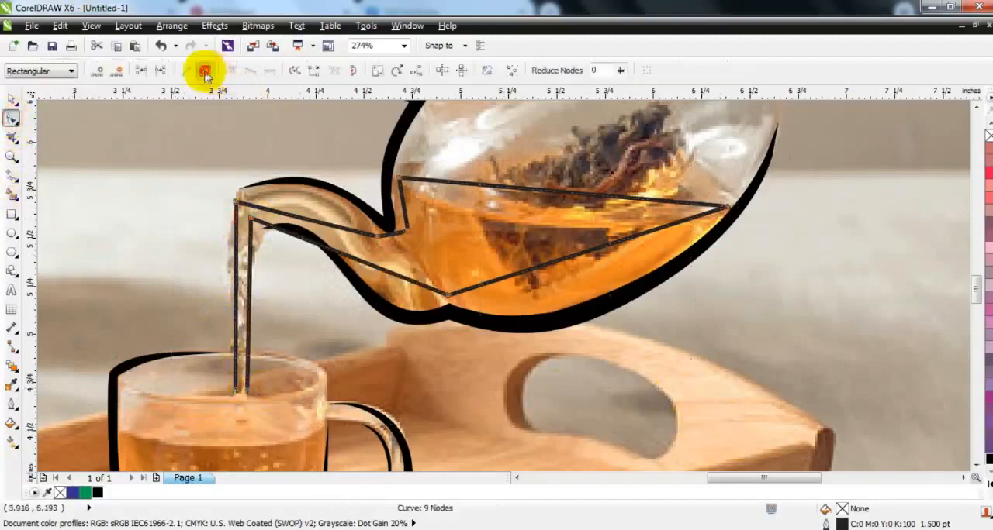
left_click(446, 165)
left_click_drag(508, 196, 565, 310)
left_click(433, 281)
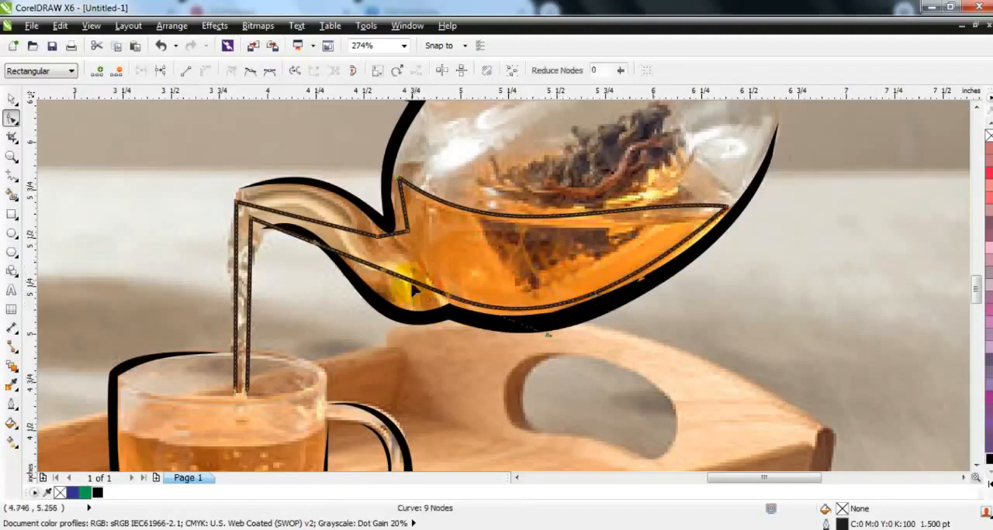
Step: Bend the tea outline along the spout's lower and upper edges and round its corner where the spout meets the teapot body
left_click_drag(388, 277, 385, 325)
left_click_drag(311, 243, 333, 198)
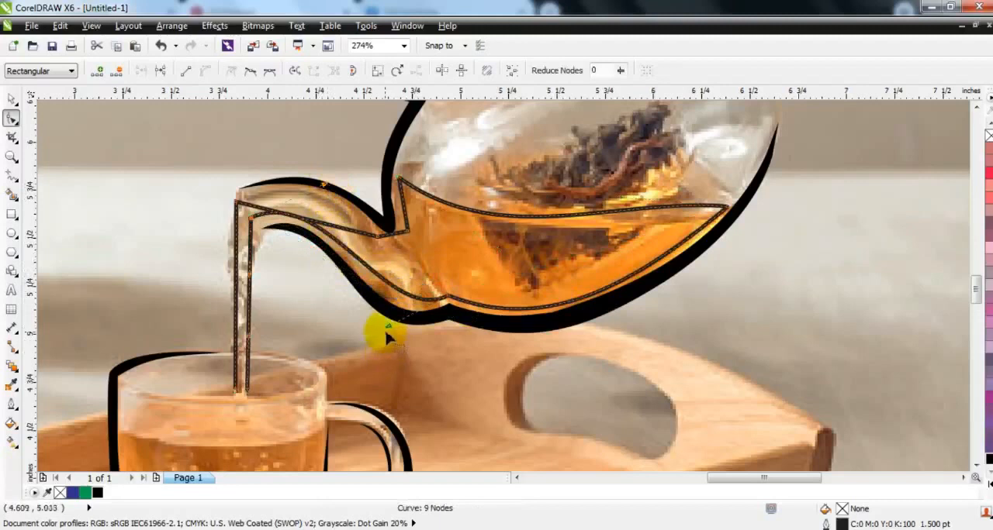
left_click_drag(384, 323, 400, 241)
left_click_drag(309, 221, 309, 200)
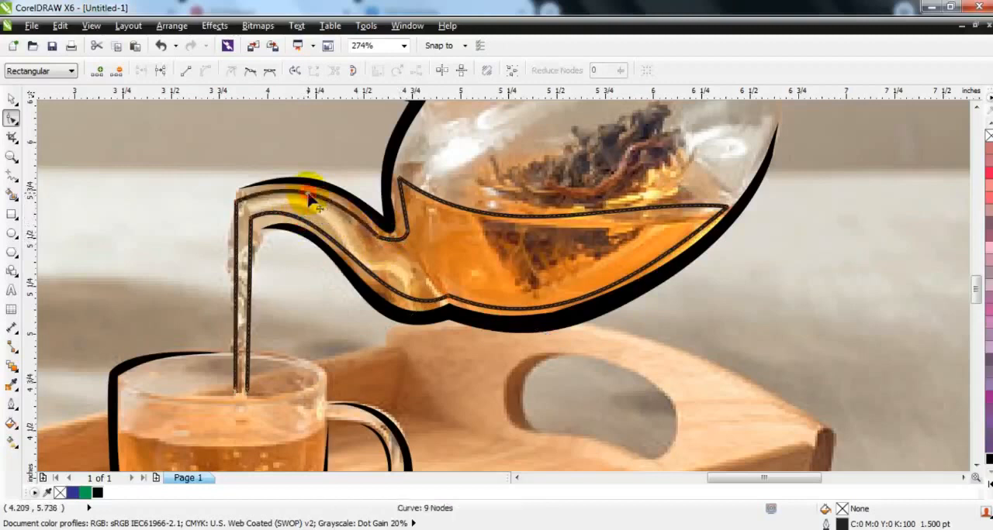
left_click_drag(405, 212, 413, 244)
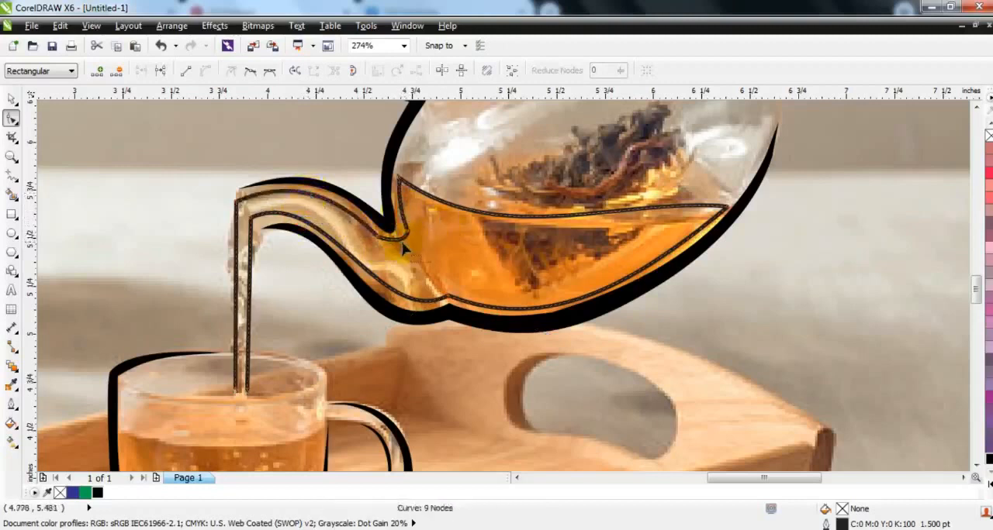
left_click(400, 246)
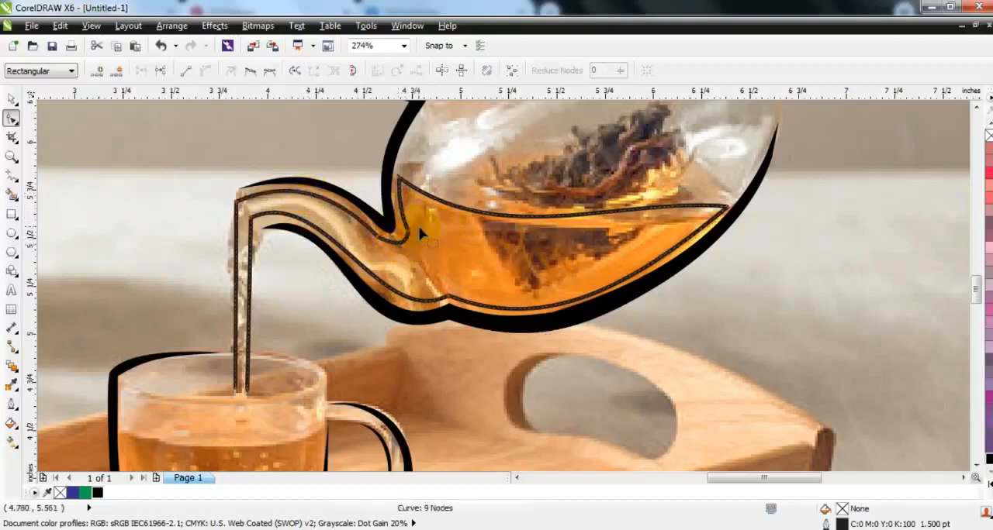
Step: Curve both sides of the pouring stream outward below the spout tip and give the tea outline a green fill
left_click_drag(238, 259, 243, 222)
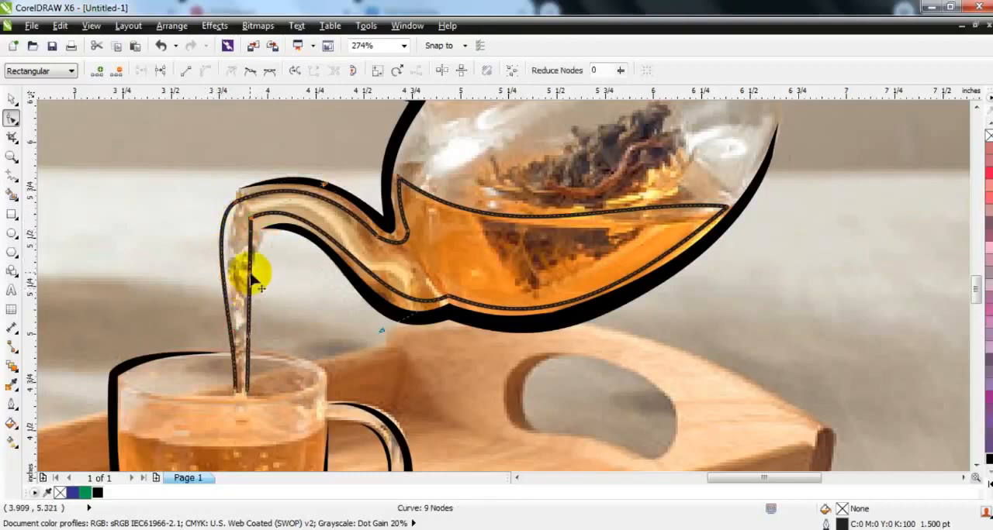
left_click_drag(250, 279, 238, 252)
left_click(86, 494)
Step: Draw a closed four-sided outline around the tea inside the cup, about 1 inch wide along its surface
left_click(10, 156)
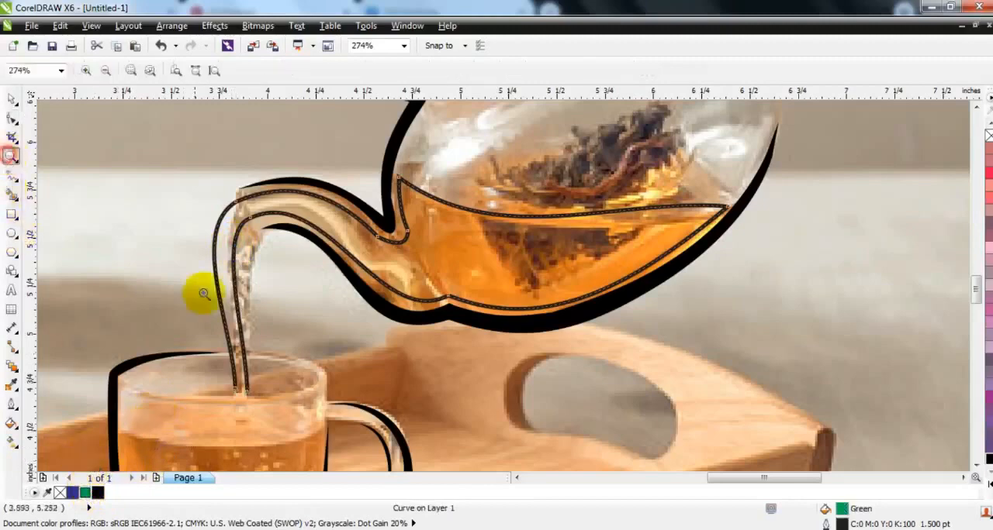
right_click(204, 296)
left_click_drag(137, 228, 585, 451)
left_click(11, 175)
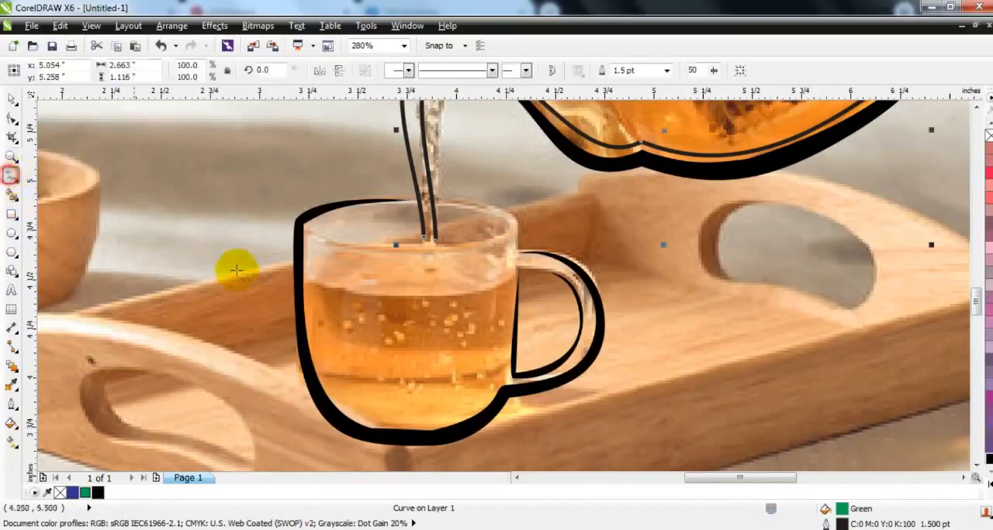
left_click(311, 281)
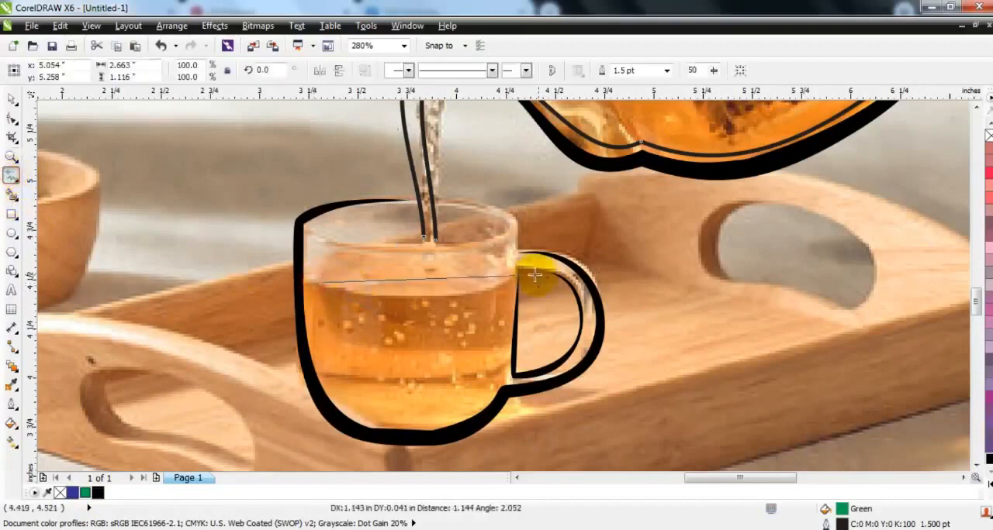
left_click(510, 281)
left_click(512, 281)
left_click(485, 402)
left_click(341, 402)
left_click(310, 282)
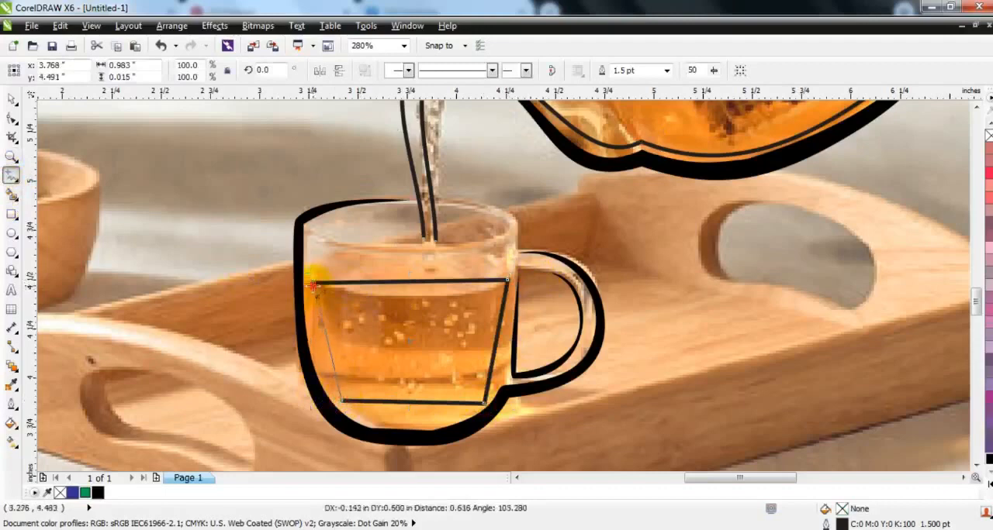
Step: Bend the cup's tea outline to follow the rounded cup sides and bottom, and curve its surface line downward
left_click(10, 116)
left_click_drag(278, 269, 306, 311)
left_click_drag(334, 363, 322, 380)
left_click_drag(387, 403, 369, 429)
left_click_drag(436, 404, 441, 425)
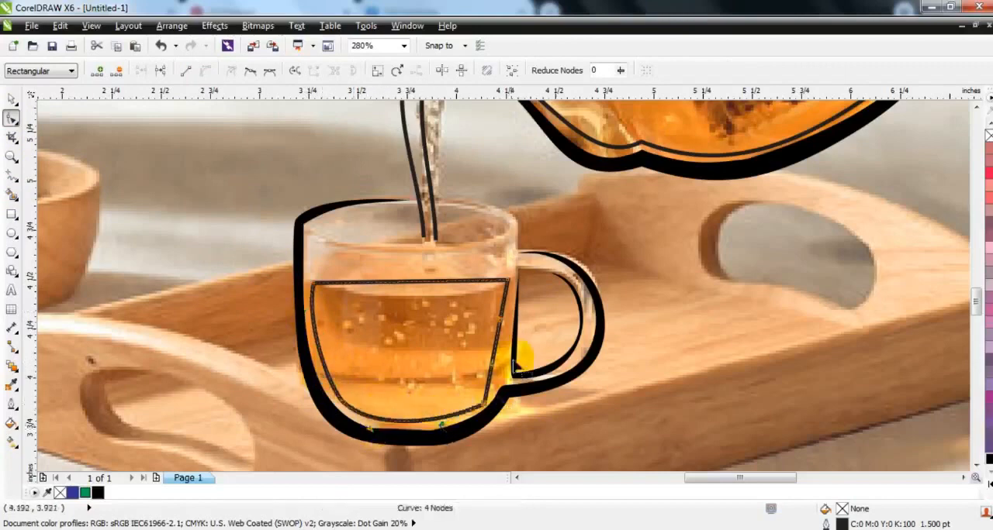
left_click_drag(499, 358, 508, 353)
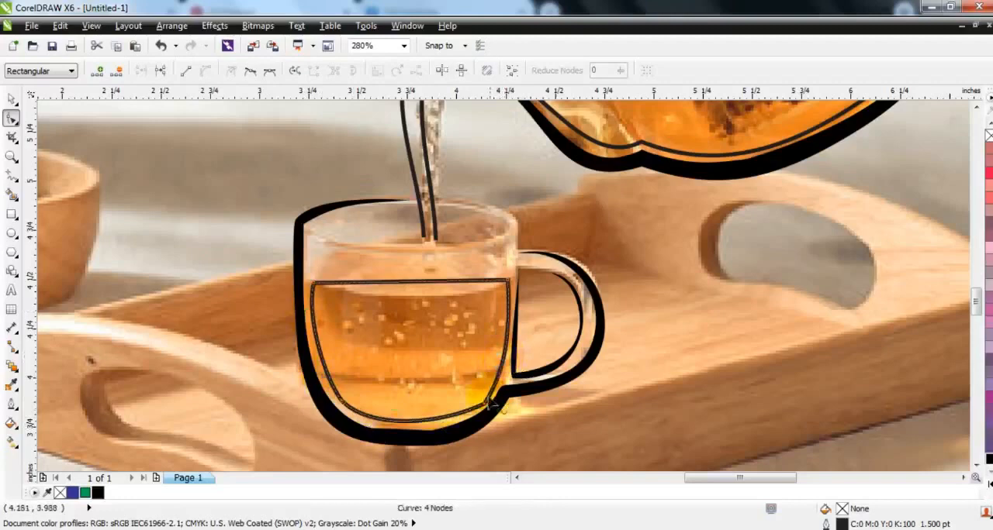
left_click_drag(486, 407, 483, 408)
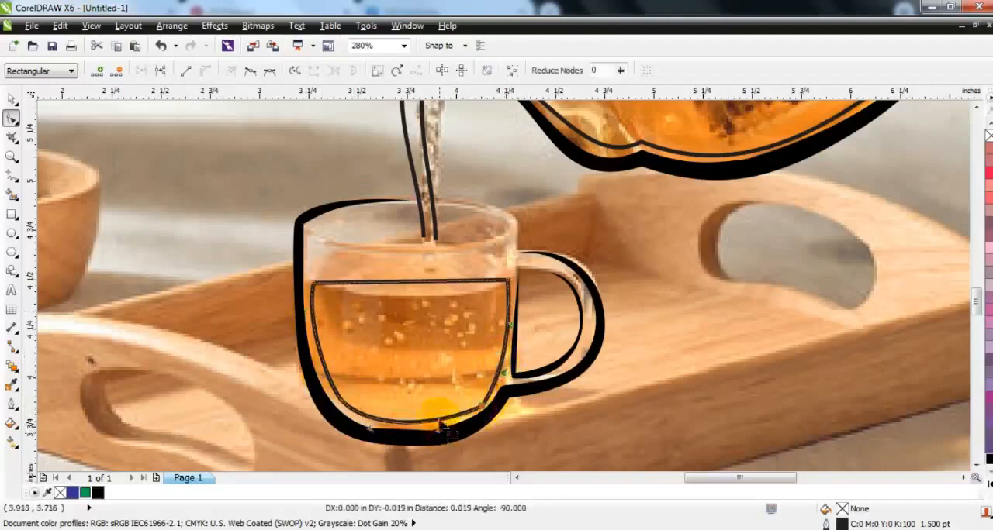
left_click_drag(443, 286, 427, 318)
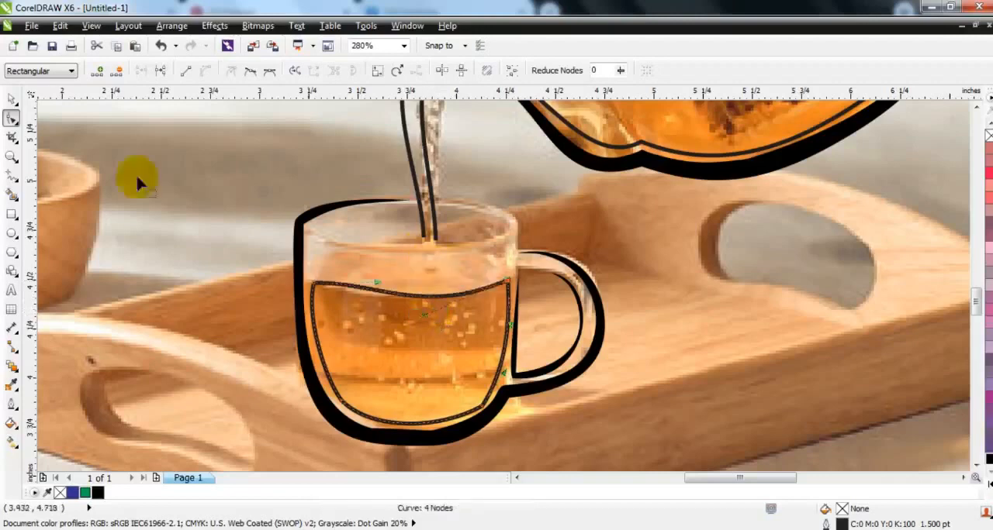
Step: Extend the open ends of the pouring stream outline down below the cup's tea surface and close the shape
left_click(10, 100)
left_click(425, 232)
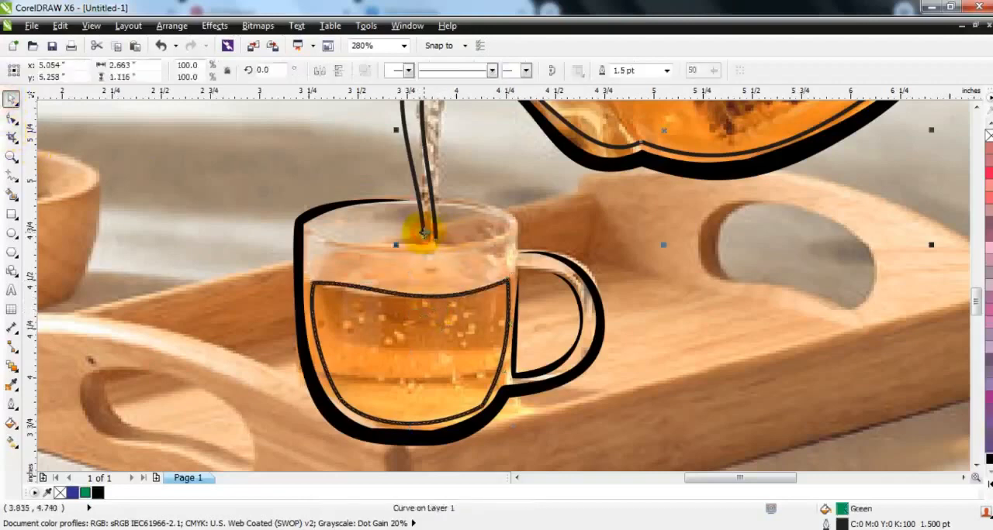
left_click(11, 175)
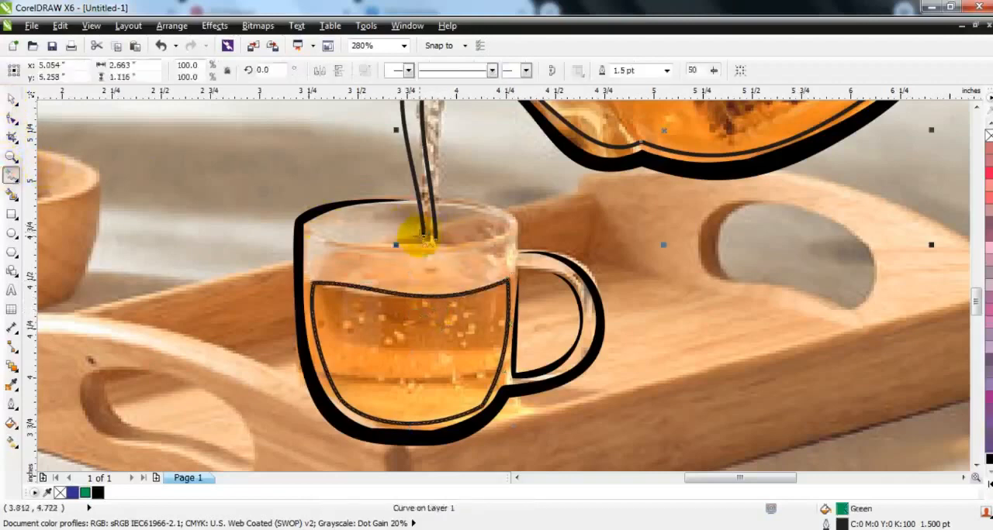
left_click(423, 237)
double_click(421, 311)
double_click(439, 309)
left_click(436, 241)
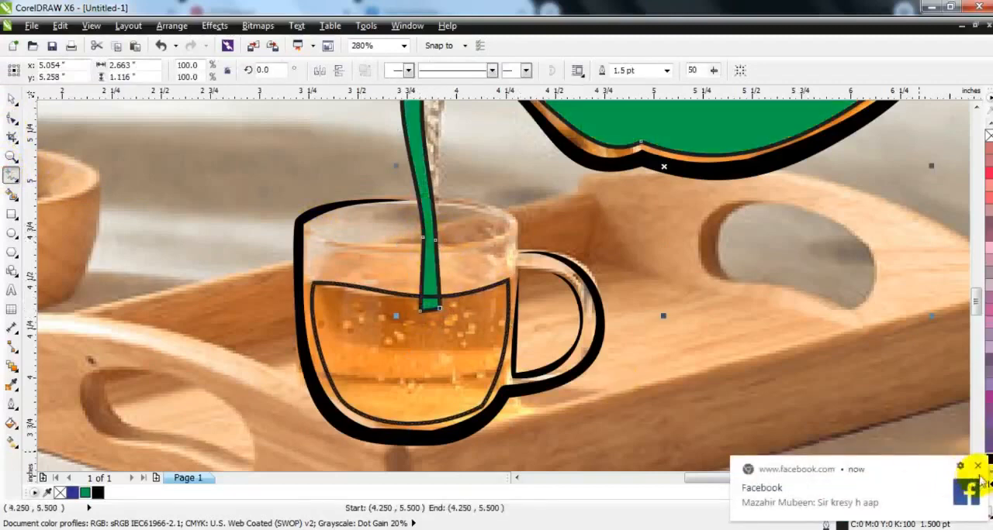
Step: Convert the stream's new lower segments to curves and bend them into a smooth continuation of the stream
left_click(9, 115)
left_click(439, 265)
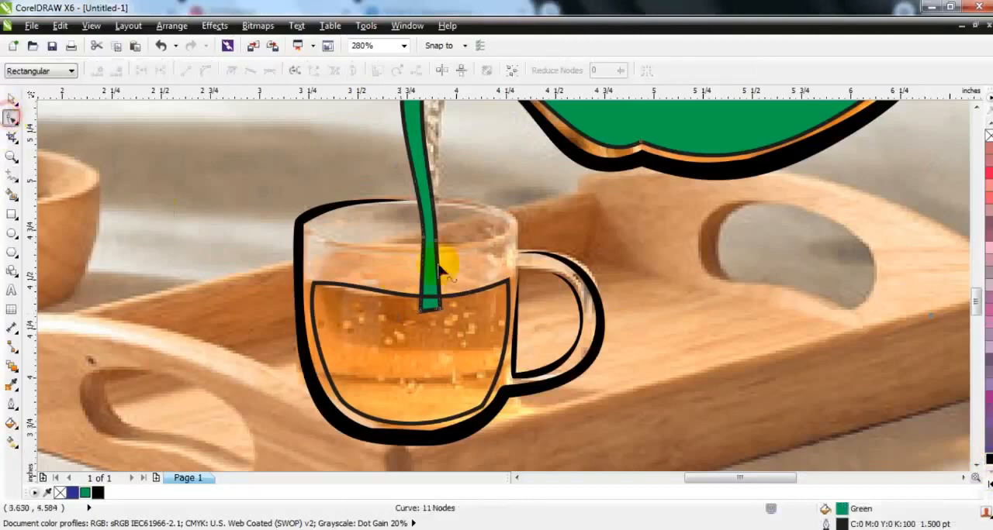
left_click(448, 282)
left_click_drag(459, 224, 391, 313)
left_click(206, 74)
left_click_drag(444, 276, 426, 278)
Step: Weld the stream shape with the cup's tea shape and fill the merged shape with orange (C:0 M:60 Y:100 K:0)
left_click(11, 99)
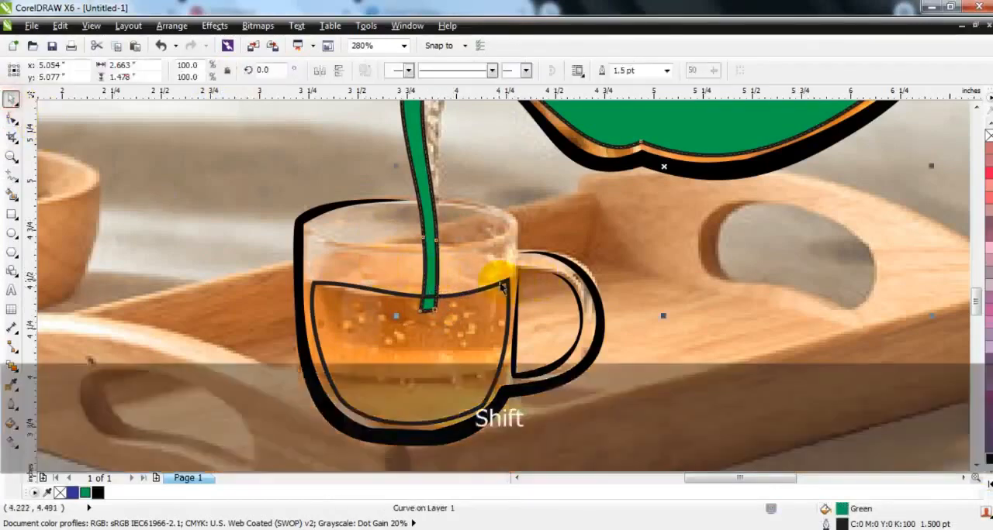
left_click(506, 280, "shift")
left_click(449, 73)
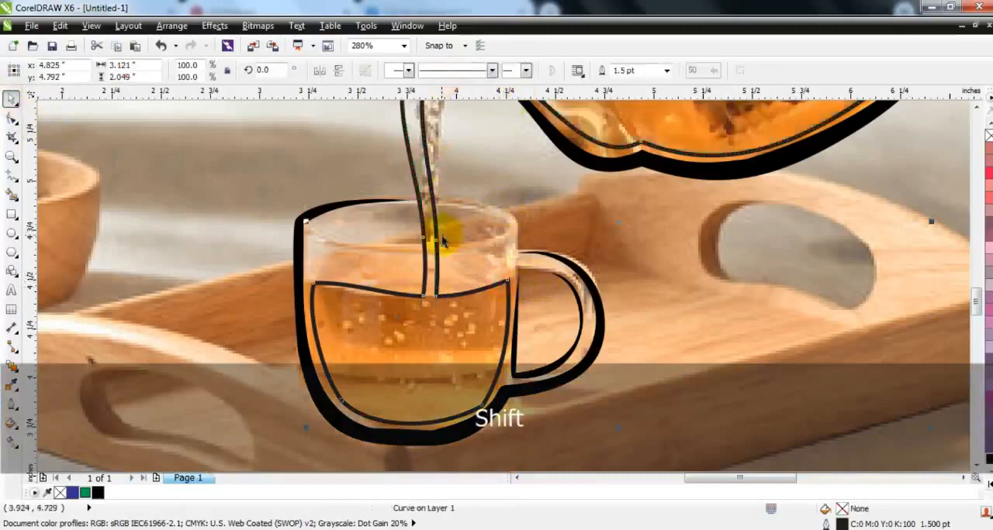
key("shift+F2")
key("F3")
left_click(990, 485)
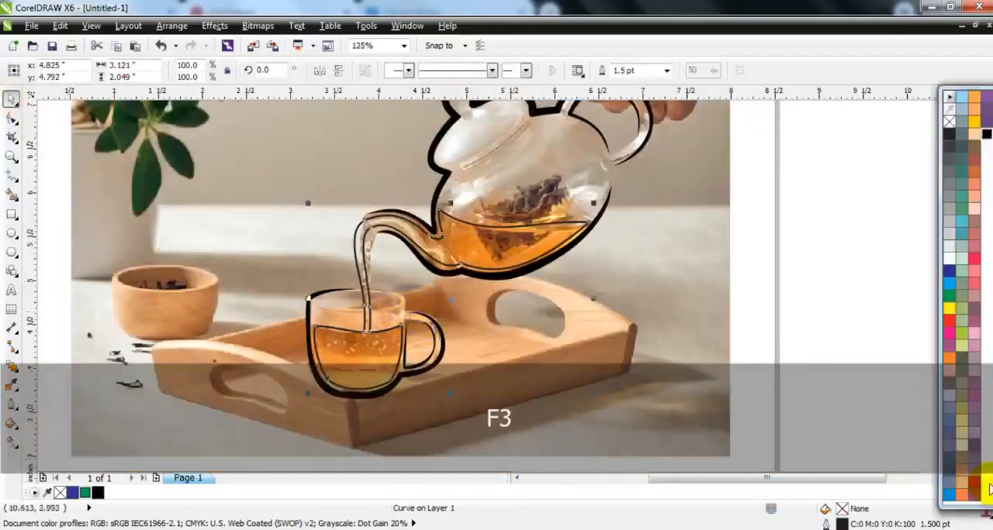
left_click(949, 359)
key("F3")
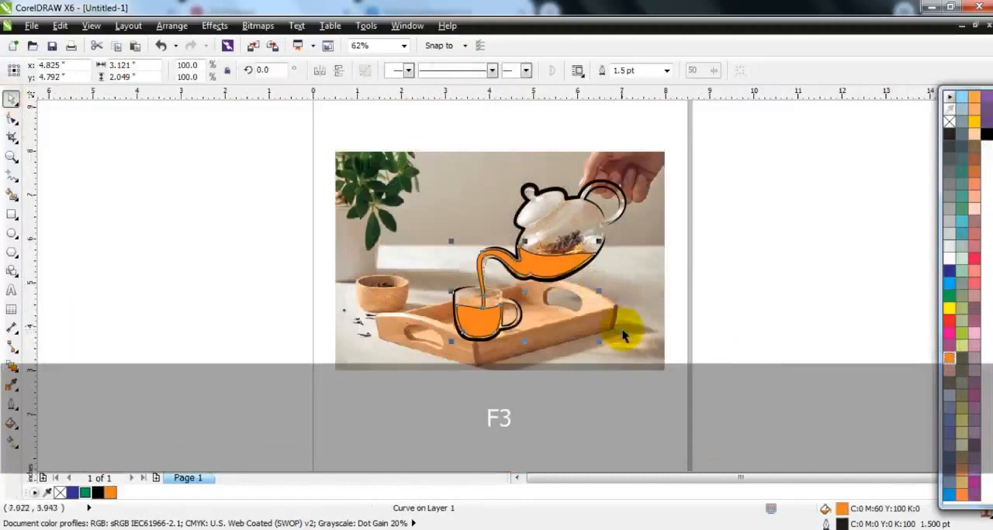
Step: Move the photo horizontally off the page beside the drawing and remove the outline from the orange tea shape
left_click_drag(622, 335, 325, 335)
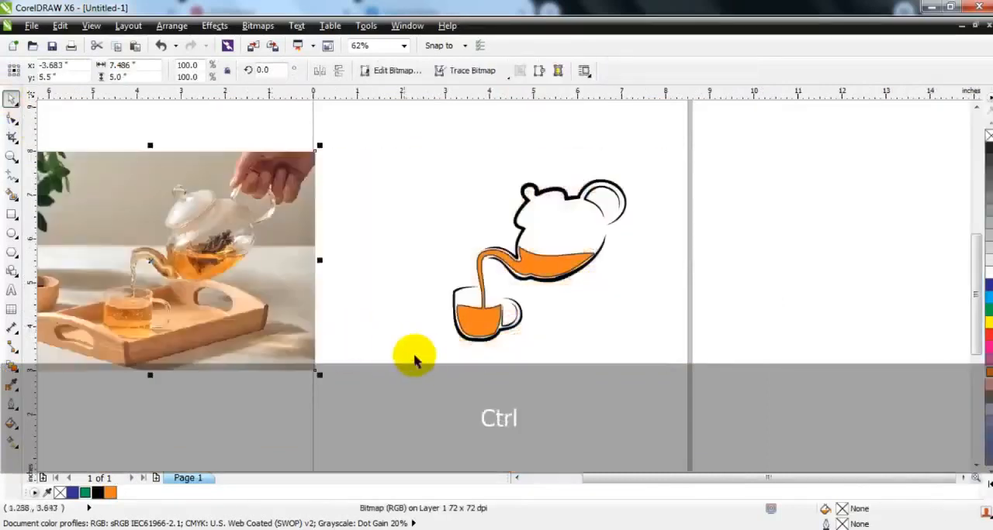
left_click(422, 355)
left_click(566, 273)
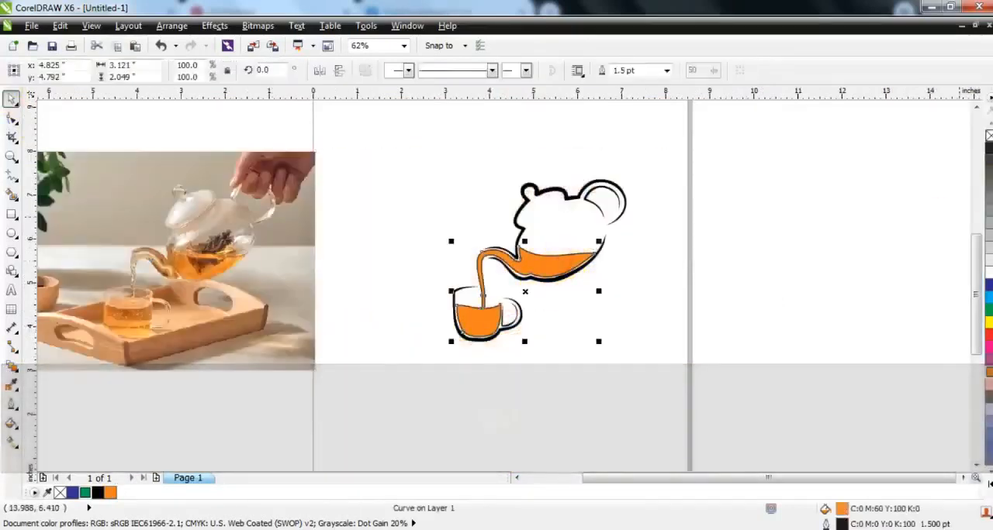
left_click(867, 184)
Step: Draw a rectangle about 5.8 by 5.5 inches around the drawing, fill it with 30% black and send it to the back
left_click(12, 213)
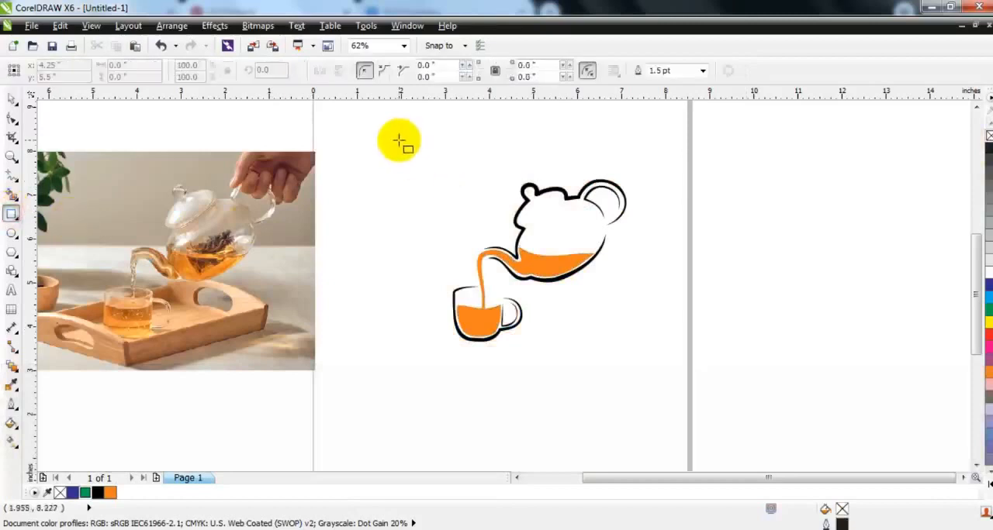
left_click_drag(398, 133, 658, 375)
left_click(985, 241)
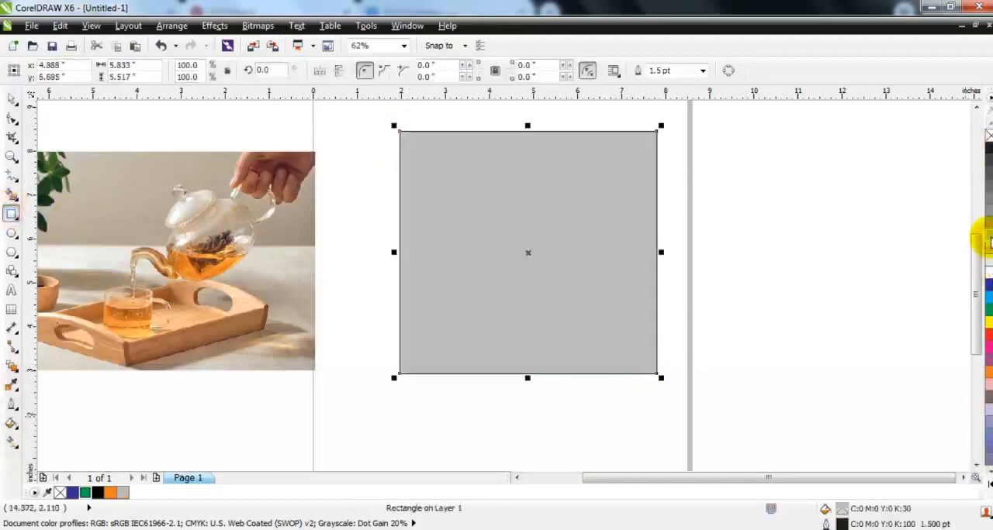
key("shift+Page_Down")
Step: Recolor the teapot, spout and cup strokes and both inner handle strokes white
left_click(12, 103)
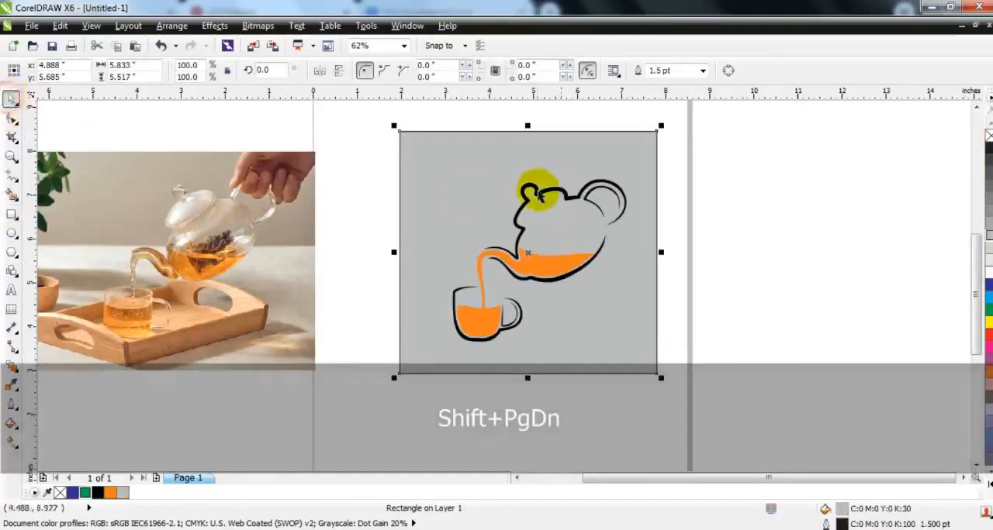
left_click(532, 188)
left_click(569, 281, "shift")
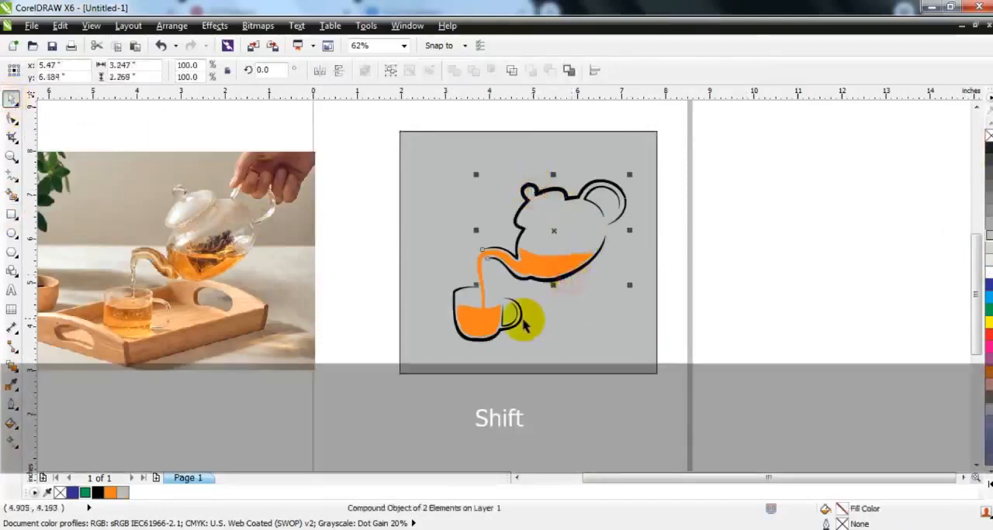
left_click(517, 326, "shift")
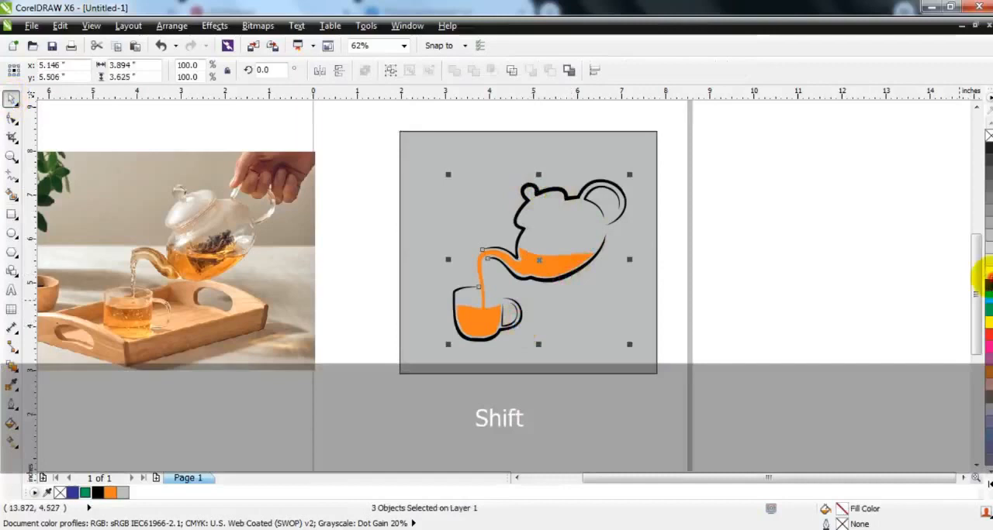
right_click(986, 272)
left_click(514, 318)
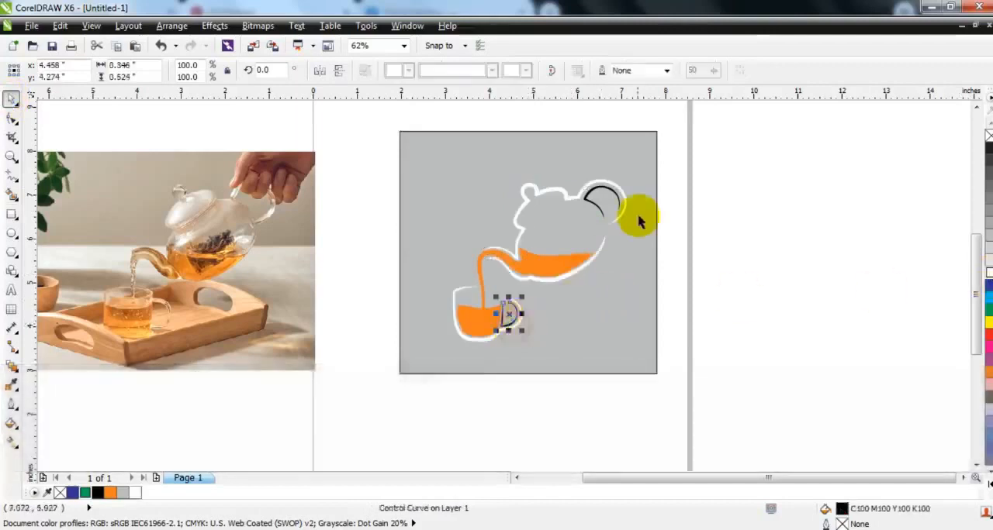
left_click(593, 196, "shift")
right_click(985, 273)
Step: Fill the background rectangle with black and shift it slightly to the right
left_click(897, 295)
left_click(643, 350)
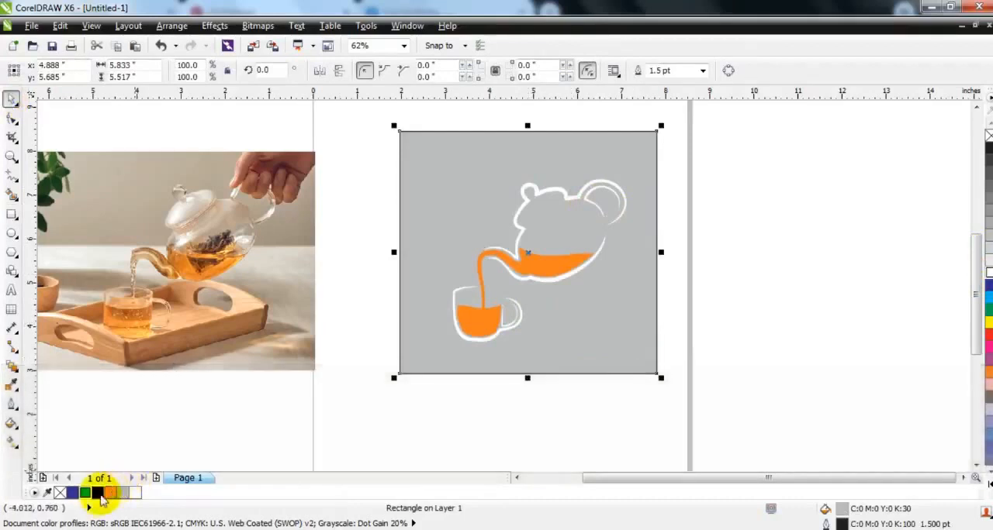
left_click(98, 494)
left_click_drag(625, 342, 629, 343)
left_click(693, 387)
left_click_drag(693, 387, 380, 111)
key("shift+F2")
key("Escape")
Step: Stretch the black background rectangle on the teapot handle's side to about 7.7 inches wide
left_click(663, 318)
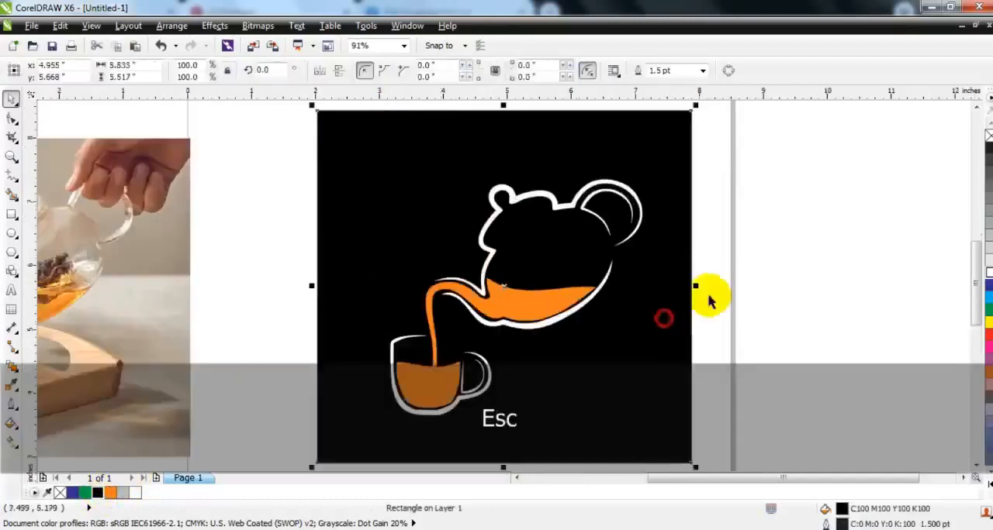
left_click_drag(695, 288, 822, 290)
left_click(886, 288)
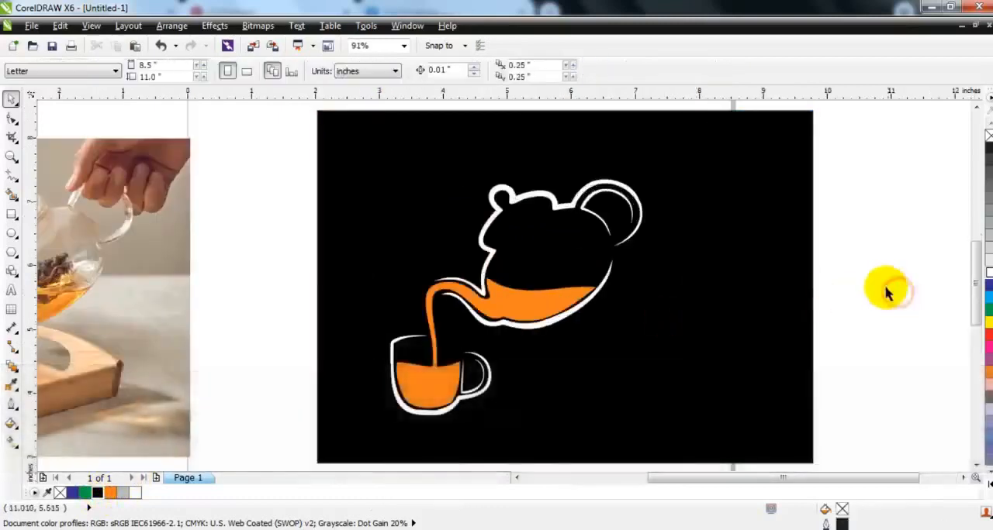
key("ctrl+z")
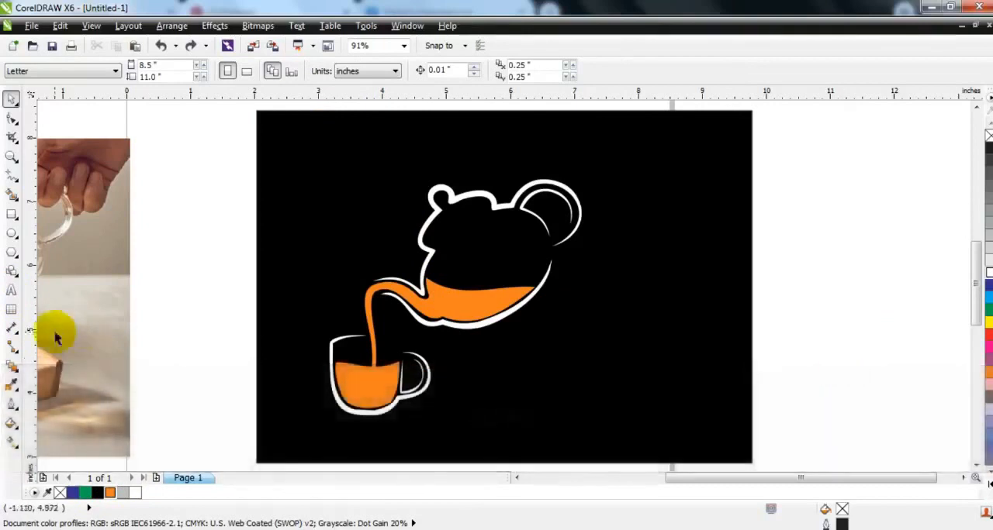
Step: Add the artistic text "TEA TIME" in the empty area between the photo and the black background
left_click(10, 292)
left_click(151, 326)
type("TEA TIME")
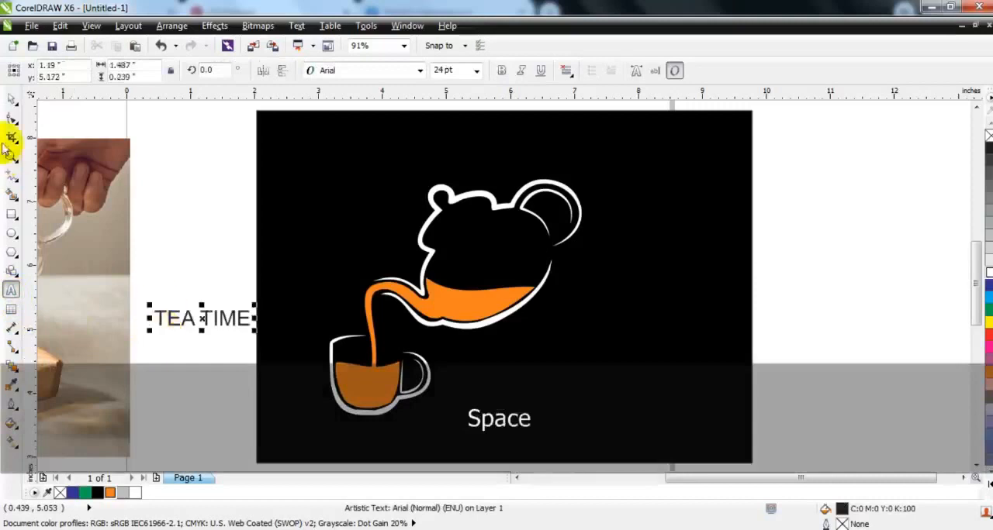
Step: Set the font of the TEA TIME text to Grithani
left_click(11, 98)
left_click(310, 70)
mouse_move(350, 107)
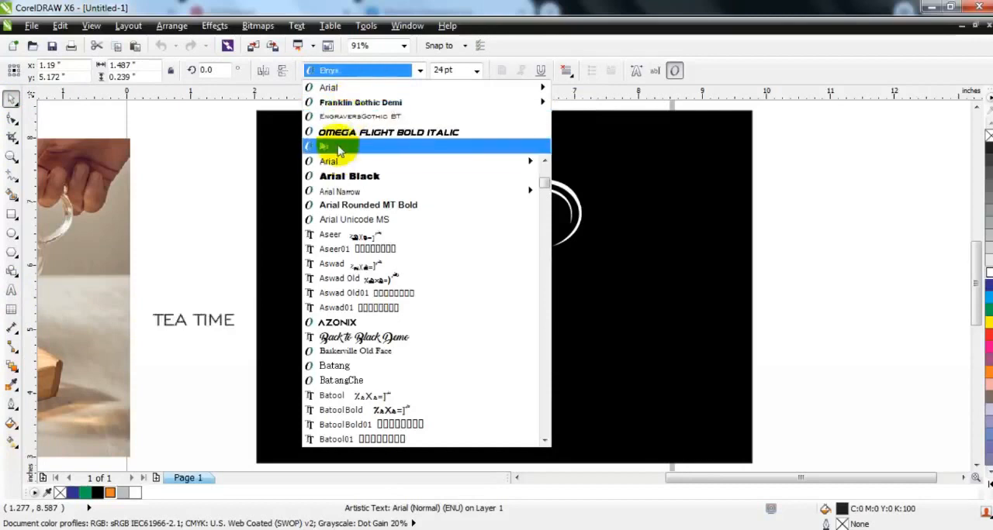
scroll(525, 273, "down", 4)
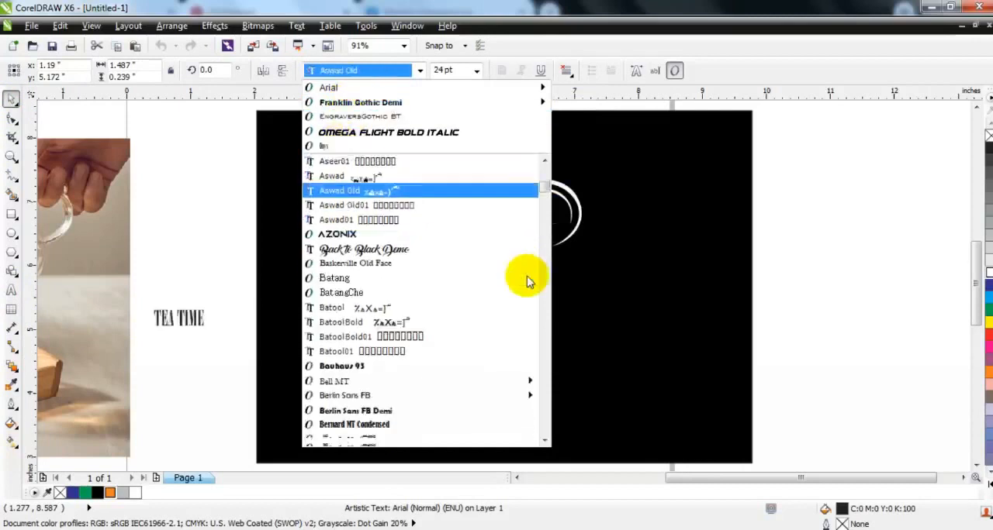
scroll(525, 276, "down", 15)
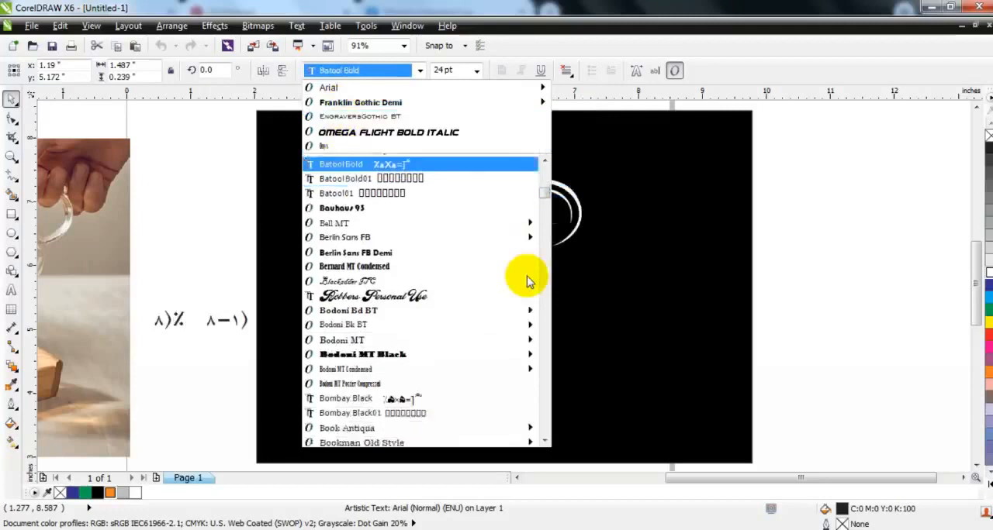
left_click(466, 381)
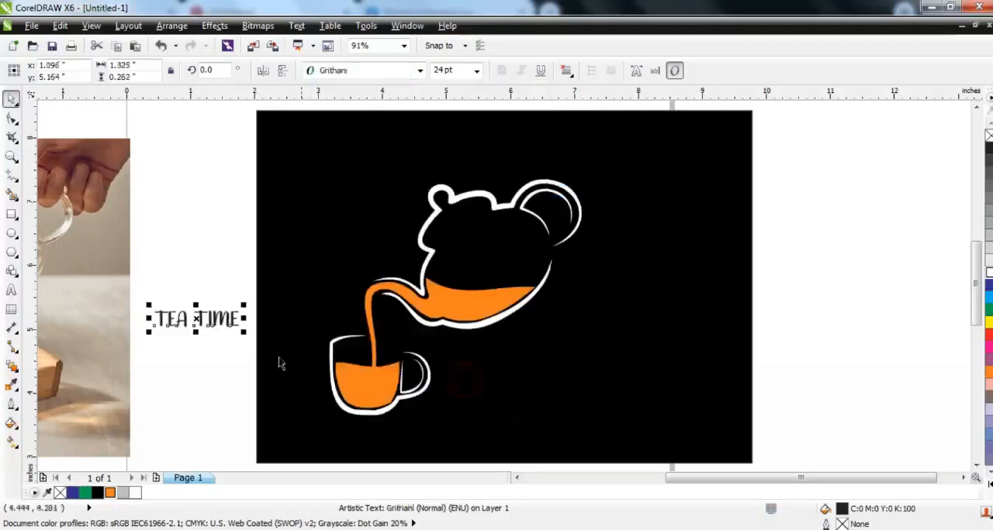
Step: Place the TEA TIME text in white below the teapot beside the cup, with a smaller copy of about 19.8 pt beneath it
left_click_drag(222, 317, 494, 378)
left_click(983, 272)
left_click(743, 354)
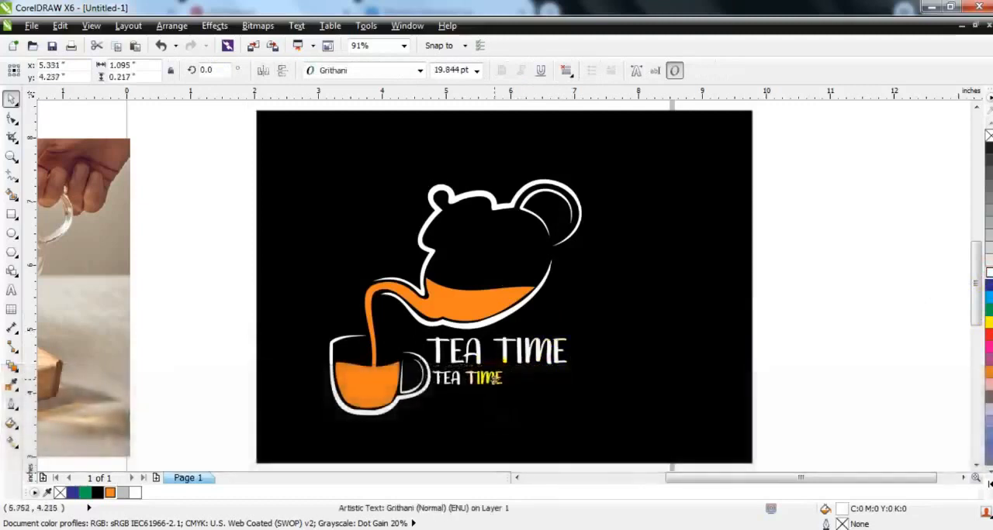
Step: Replace the wording of the smaller text copy with "HOT & FRESH"
left_click(11, 290)
key("shift+Home")
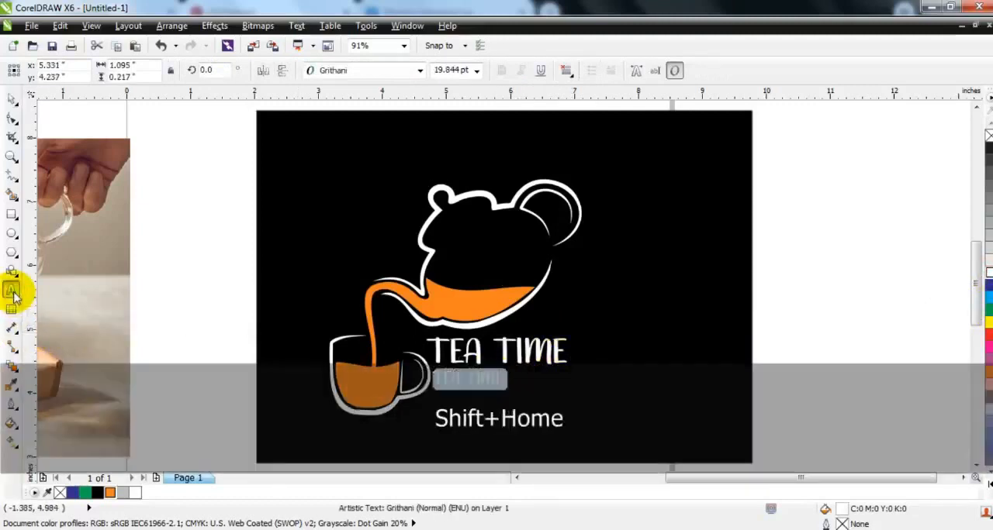
type("HOT &")
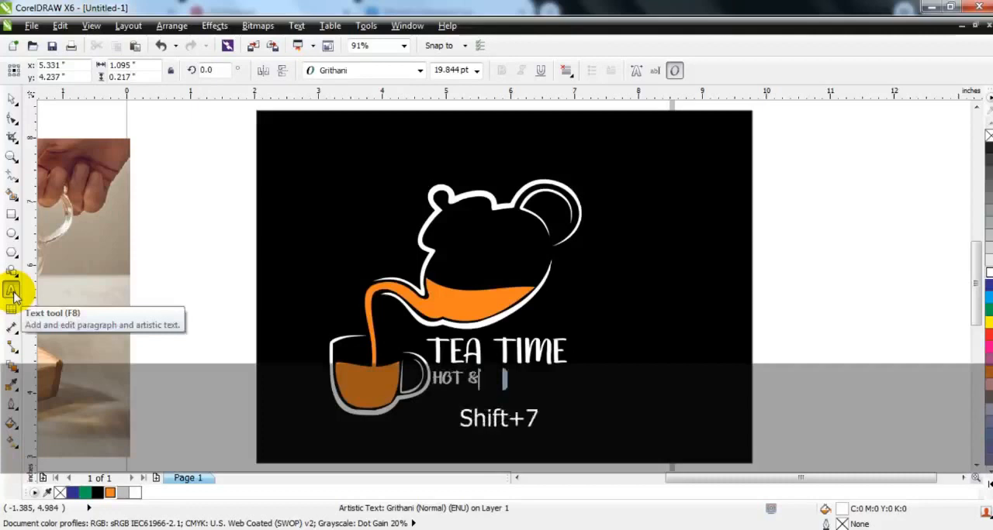
type(" FRESH")
Step: Centre the HOT & FRESH tagline horizontally under the TEA TIME text
left_click(11, 99)
key("shift")
left_click(500, 346, "shift")
key("c")
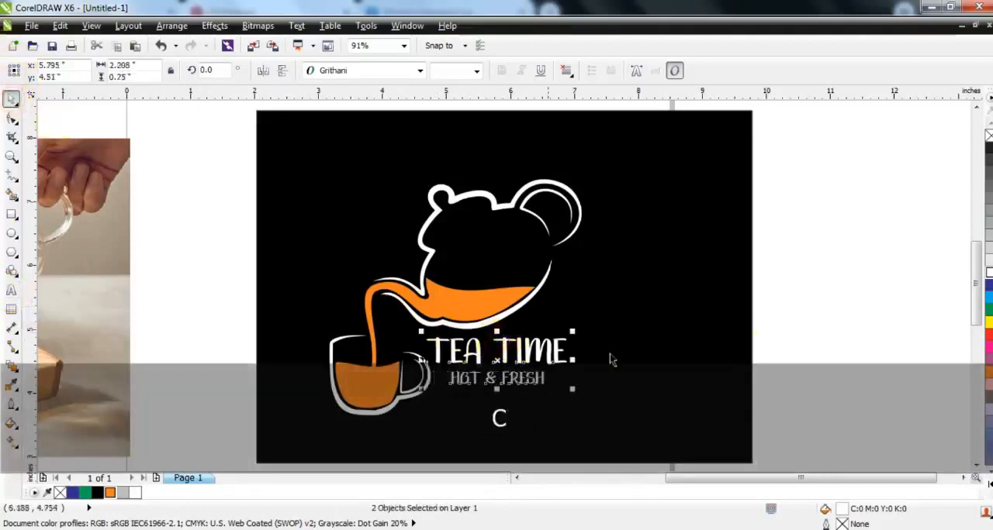
Step: Preview the finished logo on its black background in full screen
left_click_drag(798, 320, 431, 405)
left_click(627, 352)
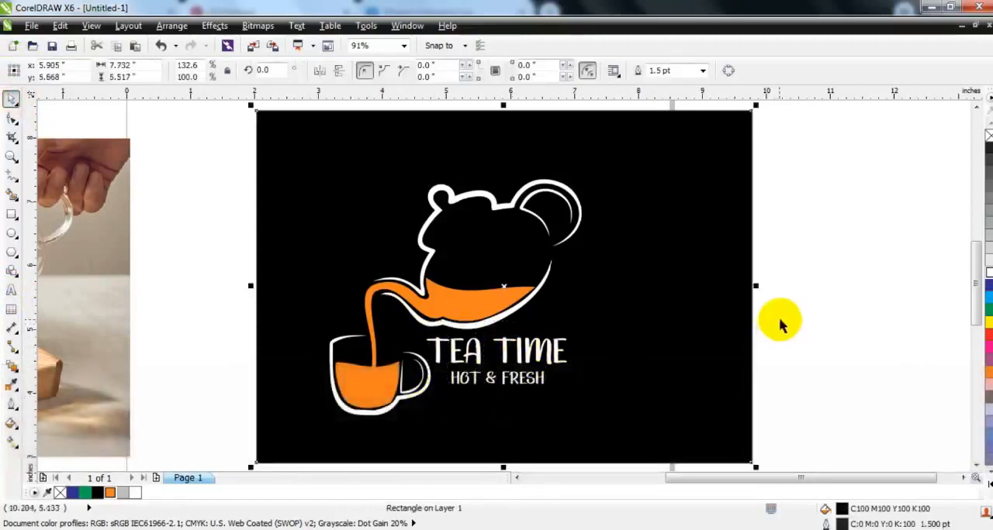
key("shift")
key("F9")
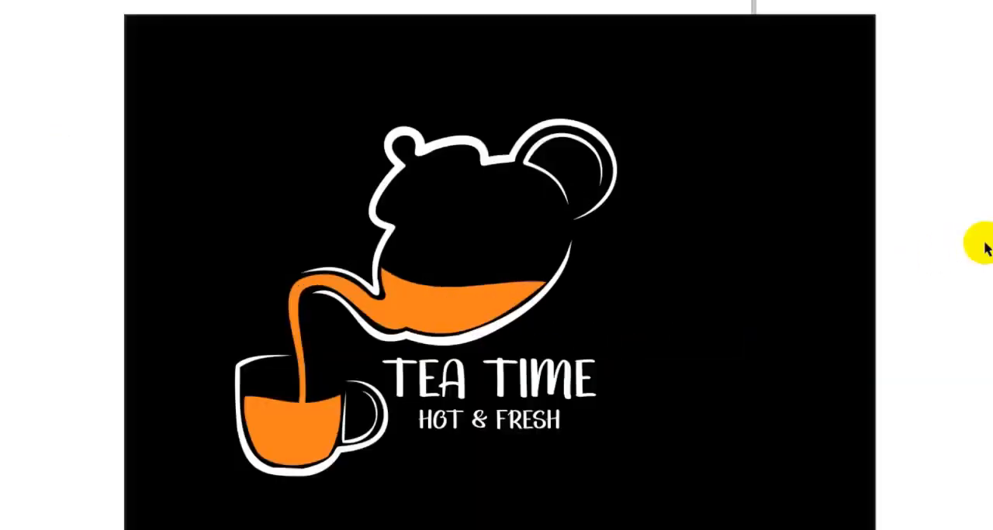